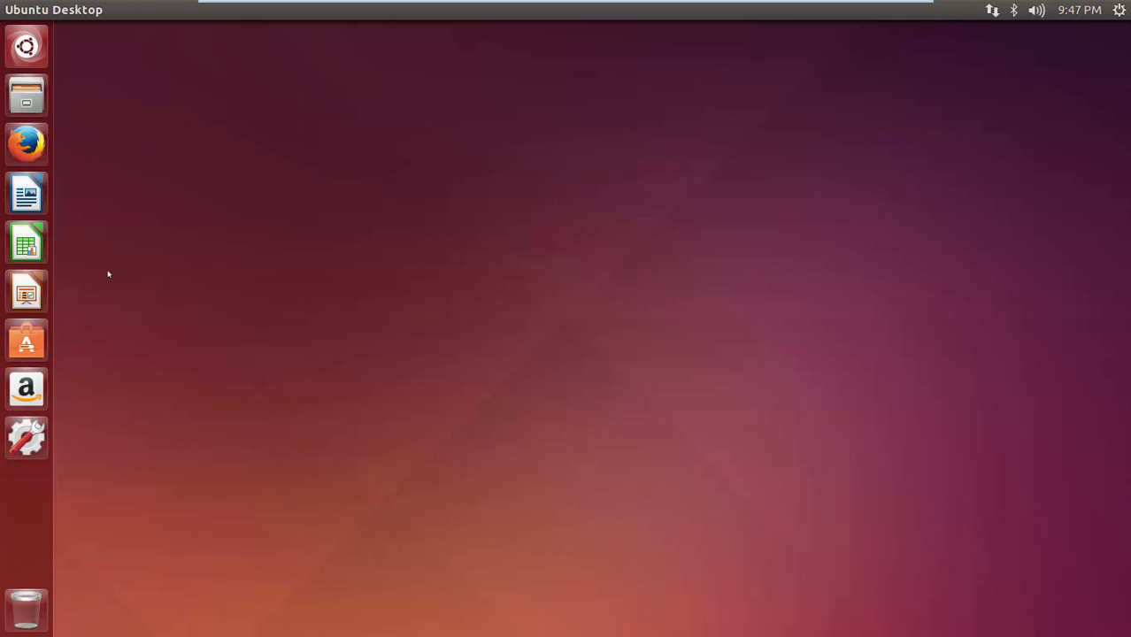
Step: Launch Firefox from the Unity launcher
left_click(29, 149)
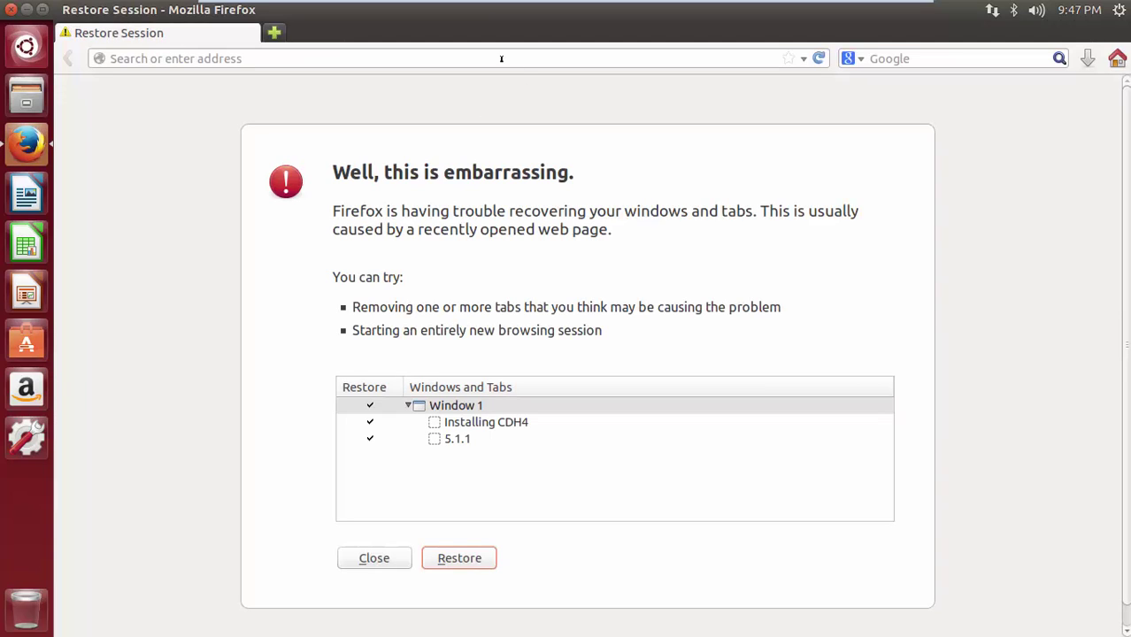
Step: Load oracle.com and go to the Java SE downloads page
left_click(500, 58)
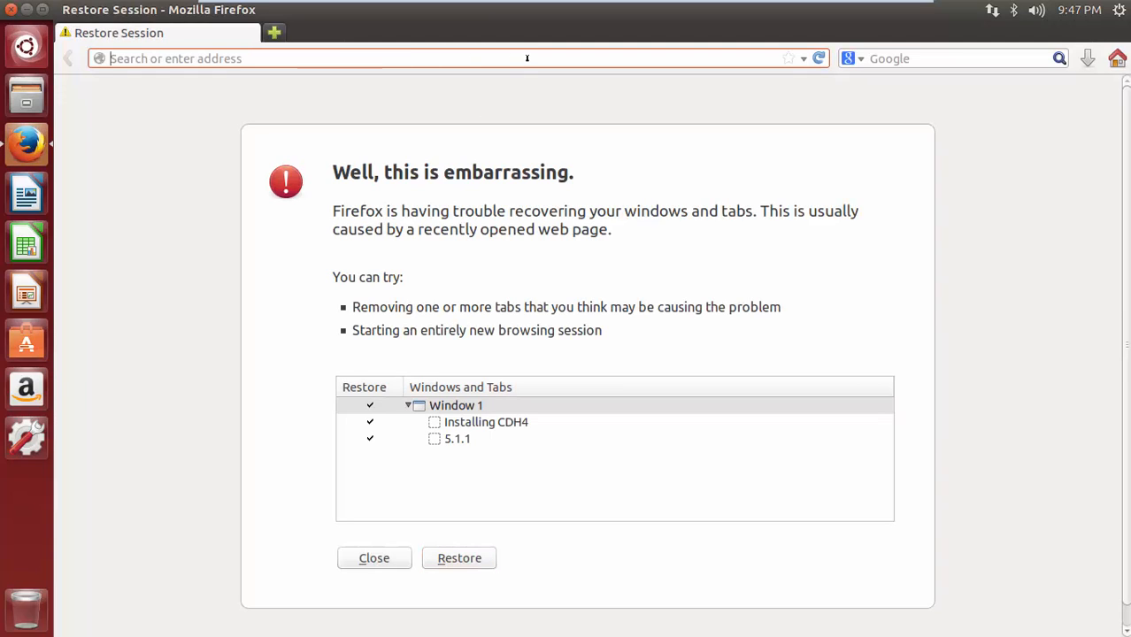
type("oracle.com")
key("Return")
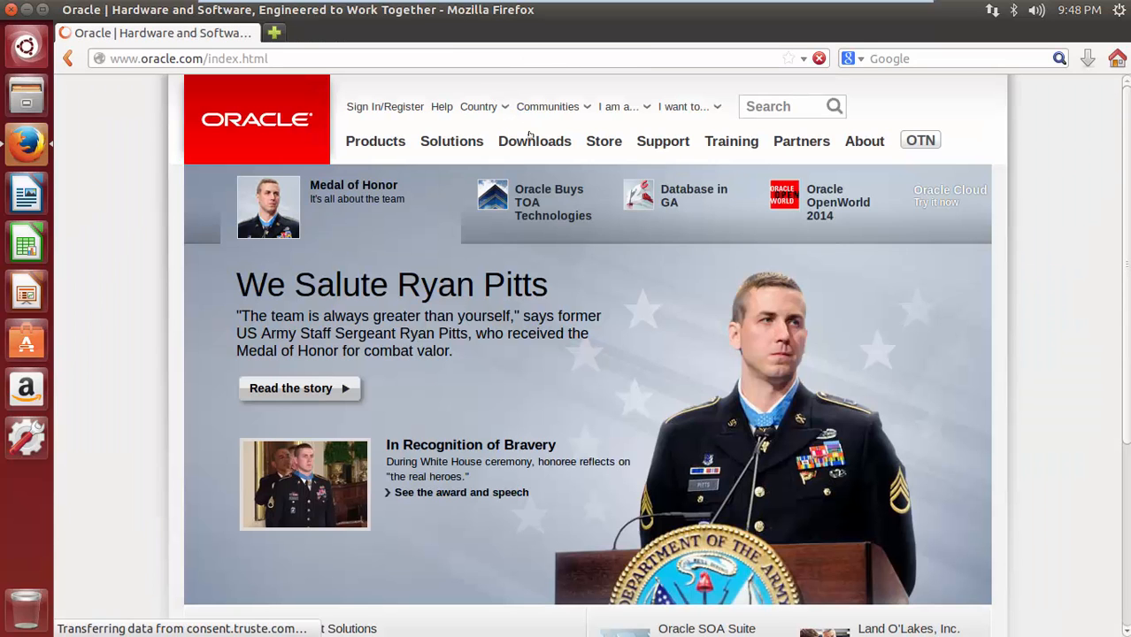
mouse_move(534, 141)
left_click(240, 224)
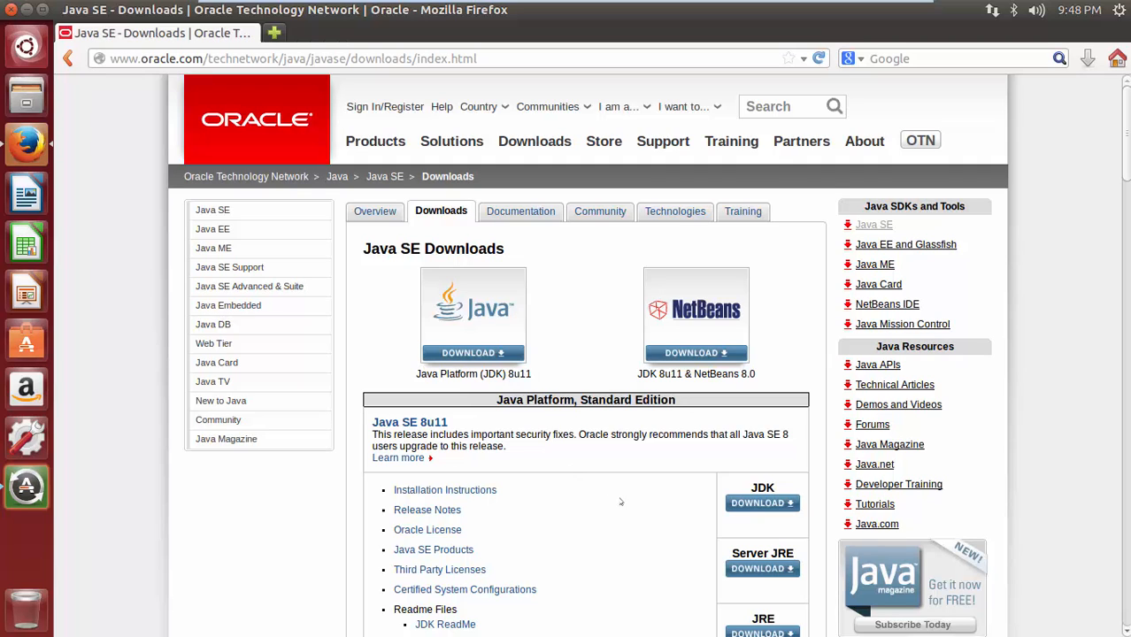
Step: Go to the JDK 8 downloads page and accept the Oracle license agreement
left_click(762, 503)
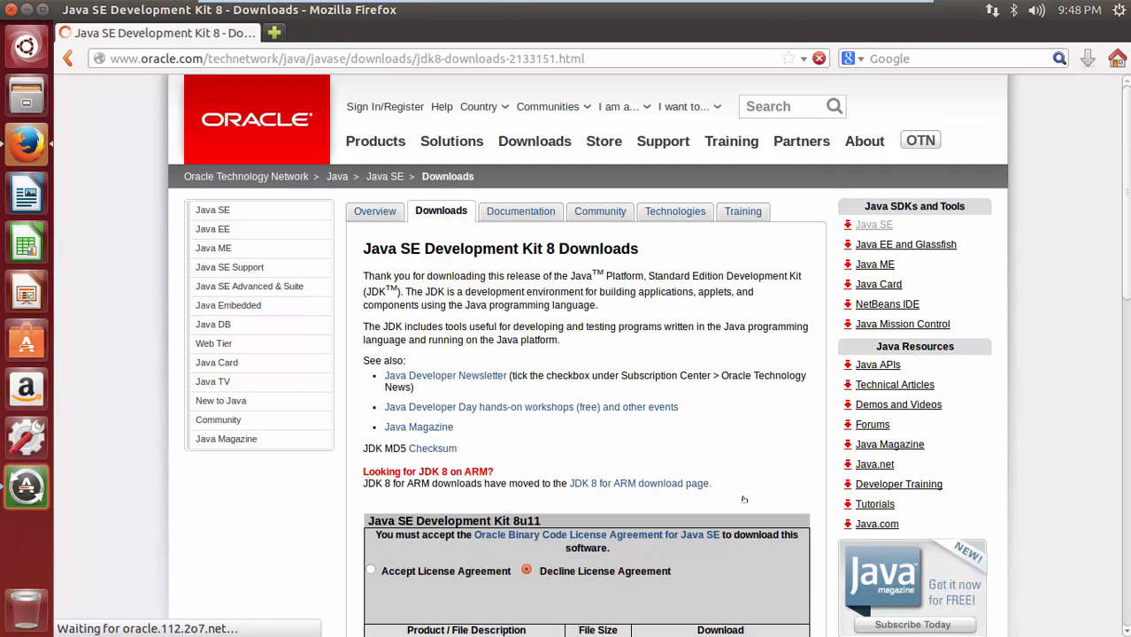
left_click(370, 570)
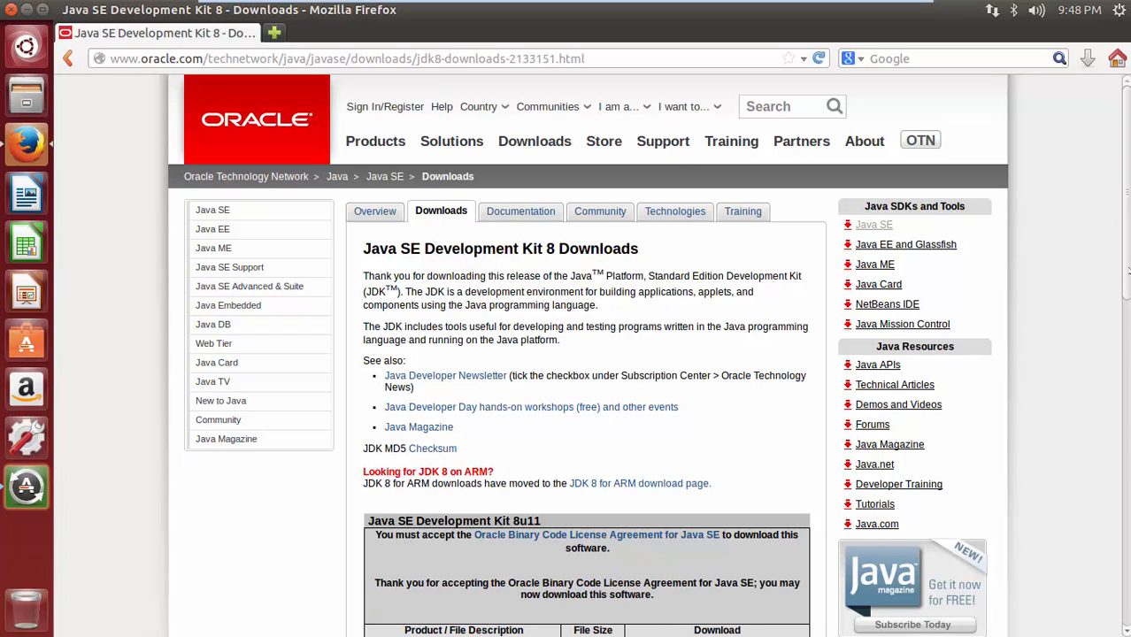
mouse_move(1126, 142)
left_mouse_down()
mouse_move(1125, 297)
mouse_move(1110, 316)
left_mouse_up()
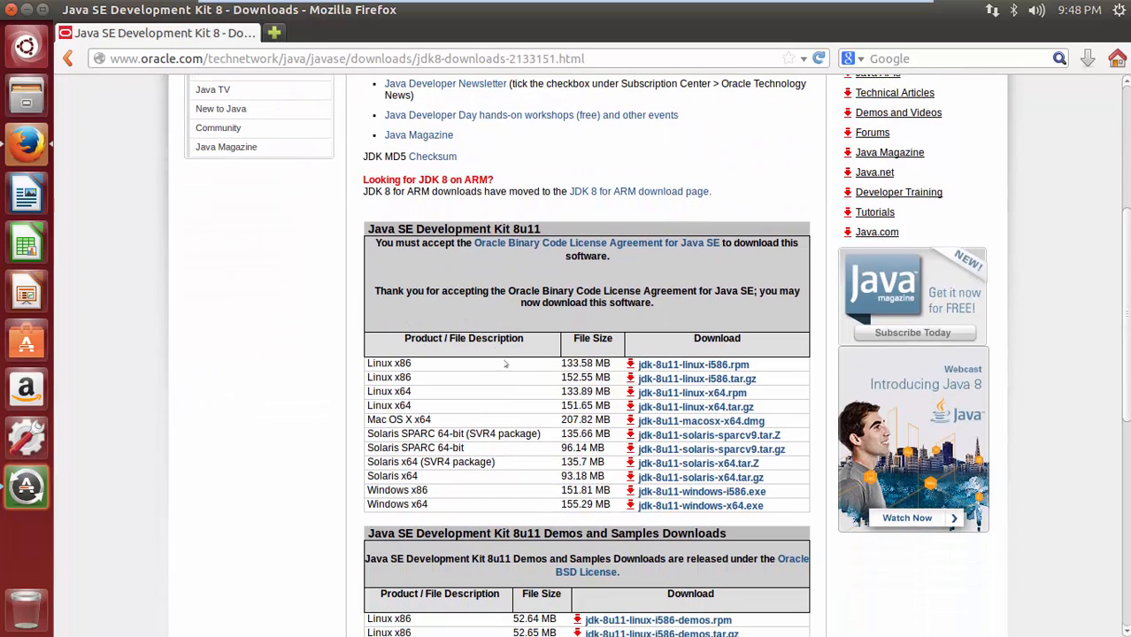
Step: Download jdk-8u11-linux-x64.tar.gz, choosing Save File
left_click(703, 407)
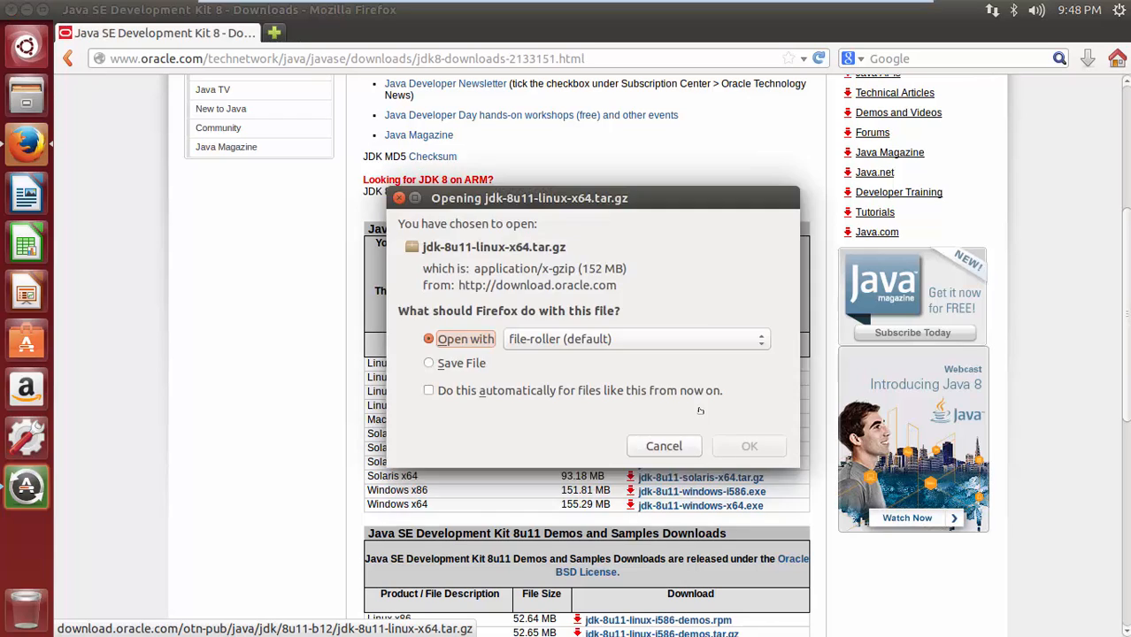
left_click(476, 365)
left_click(750, 446)
Step: Check the download progress in the Downloads panel, then dismiss it
left_click(1087, 59)
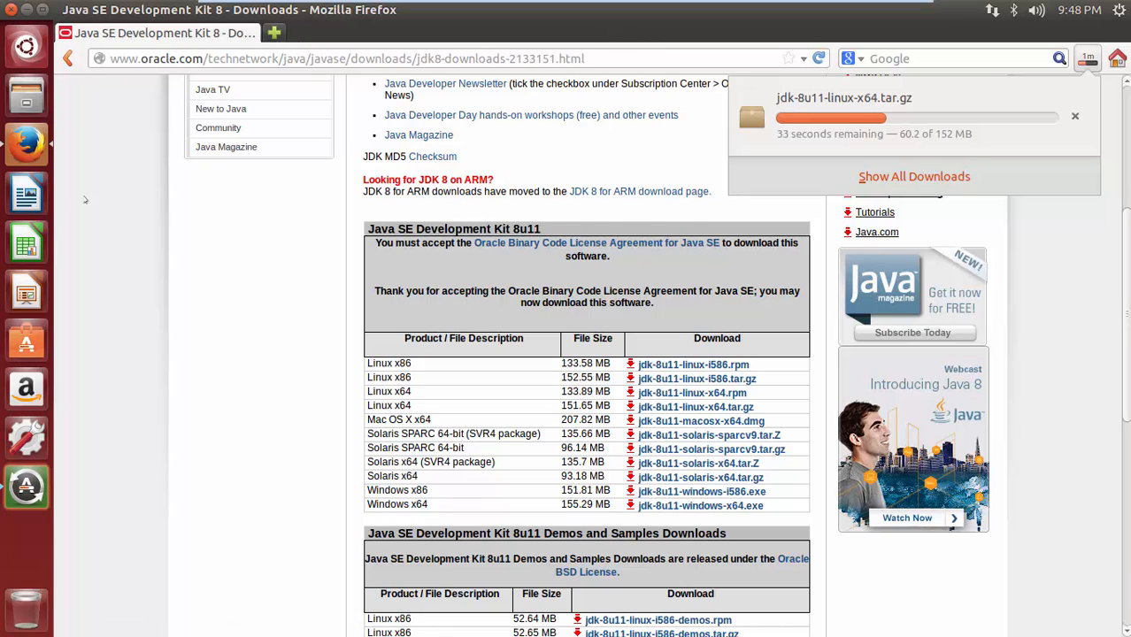
key("Escape")
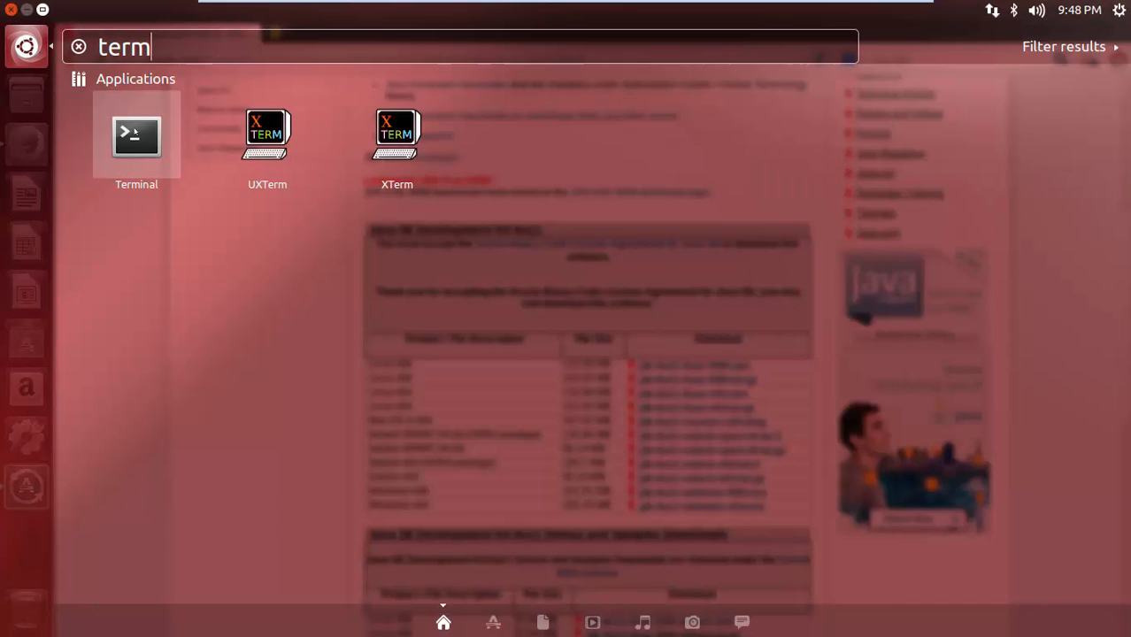
Step: Launch Terminal from the Dash and move its window to the centre
key("Return")
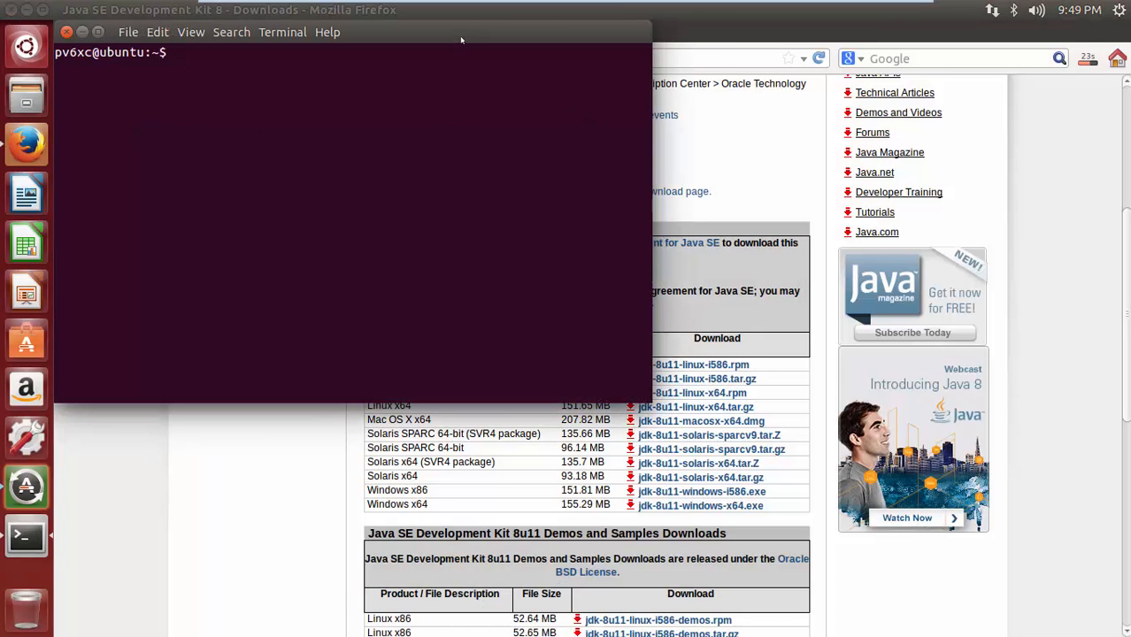
left_click_drag(459, 34, 654, 225)
type("cd Do")
Step: cd into Downloads and list it twice to confirm jdk-8u11-linux-x64.tar.gz finished downloading
key("Tab")
key("Return")
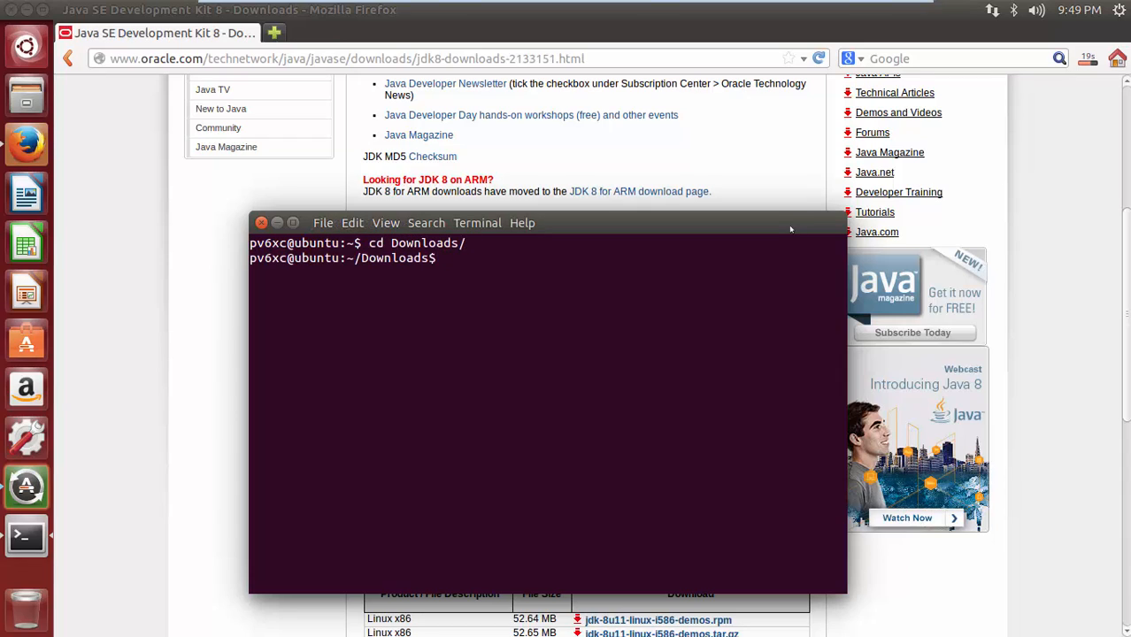
type("ls")
key("Return")
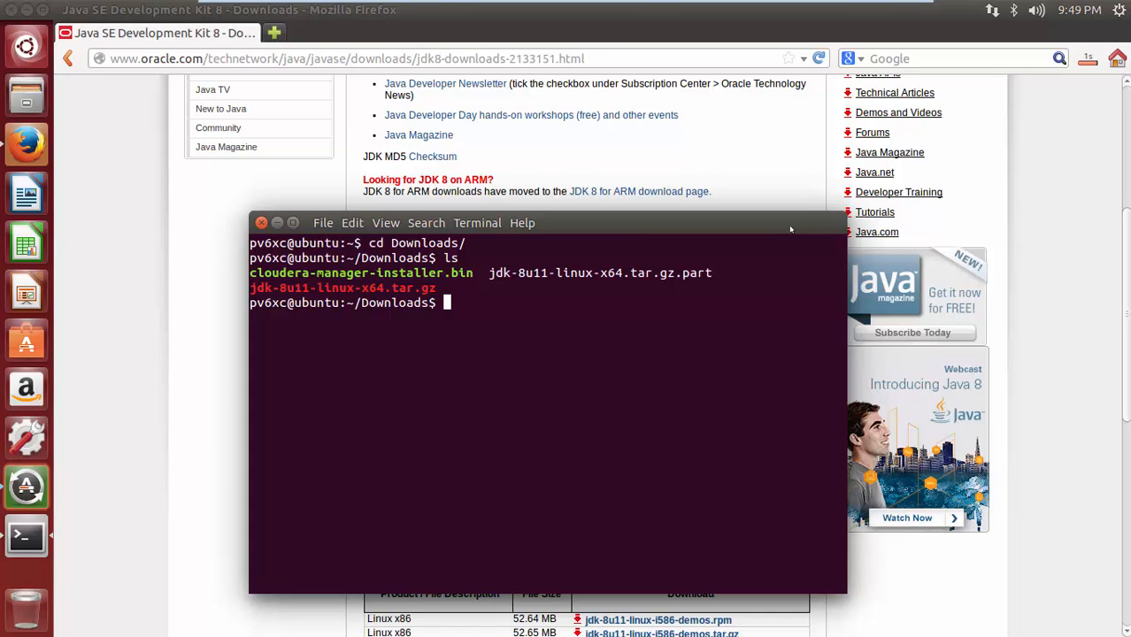
type("ls")
key("Return")
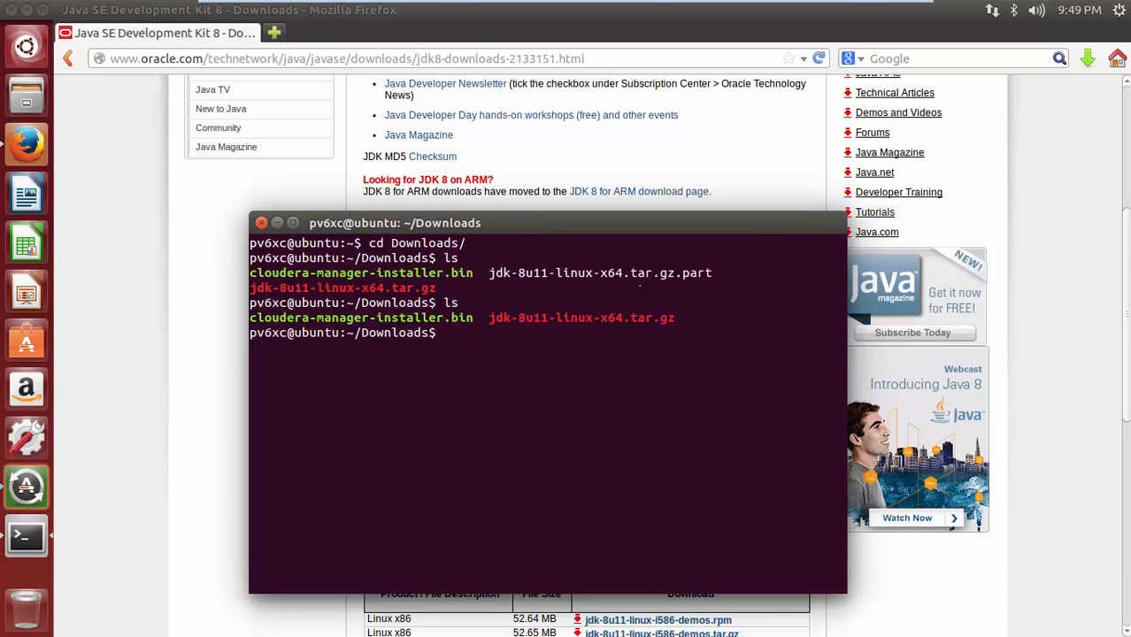
Step: Extract the archive with tar -zxvf jdk-8u11-linux-x64.tar.gz
left_click_drag(487, 318, 840, 317)
left_click(538, 330)
type("tar -zxvf ")
type("jdk")
key("Tab")
key("Return")
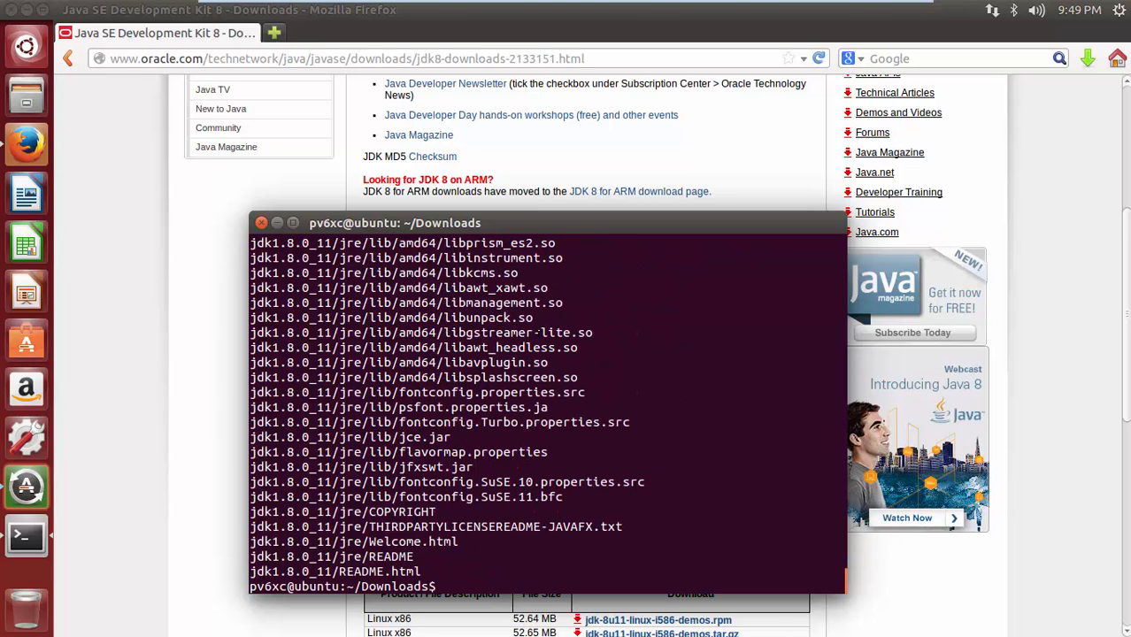
type("ls")
Step: Clear the screen and list Downloads, selecting the new jdk1.8.0_11 folder name
key("Return")
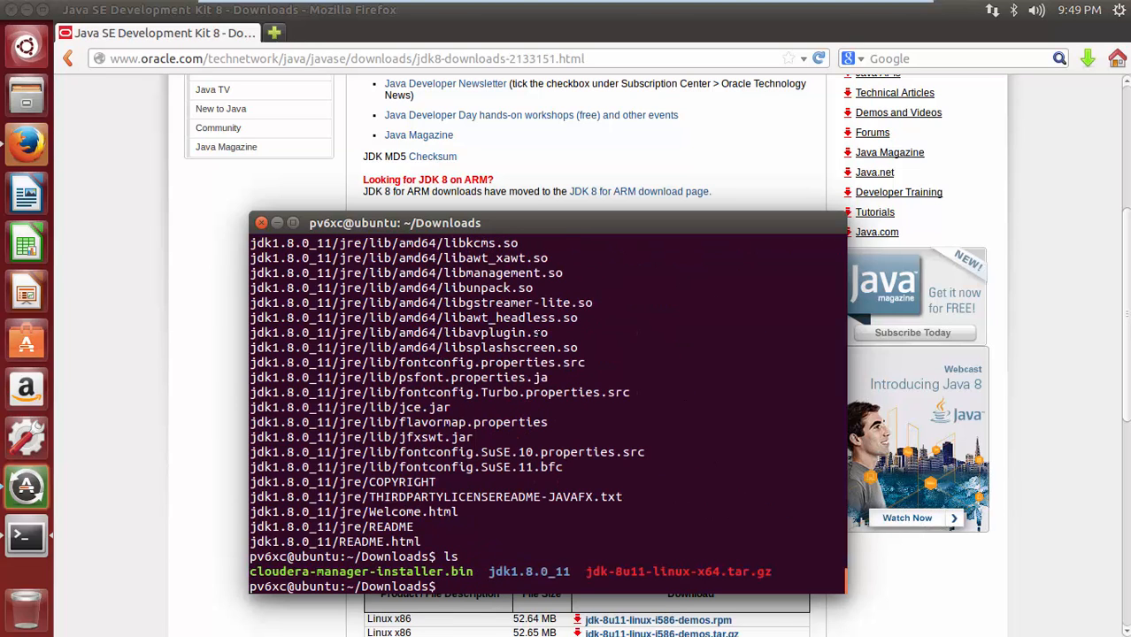
type("cleaer")
key("Return")
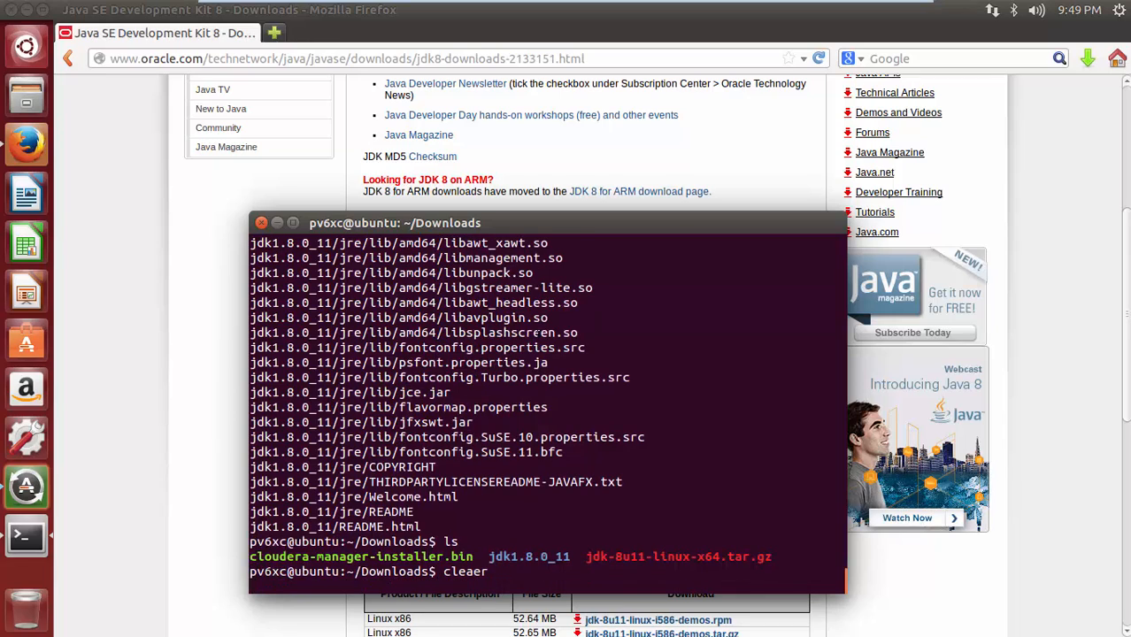
type("clear")
key("Return")
type("ls")
key("Return")
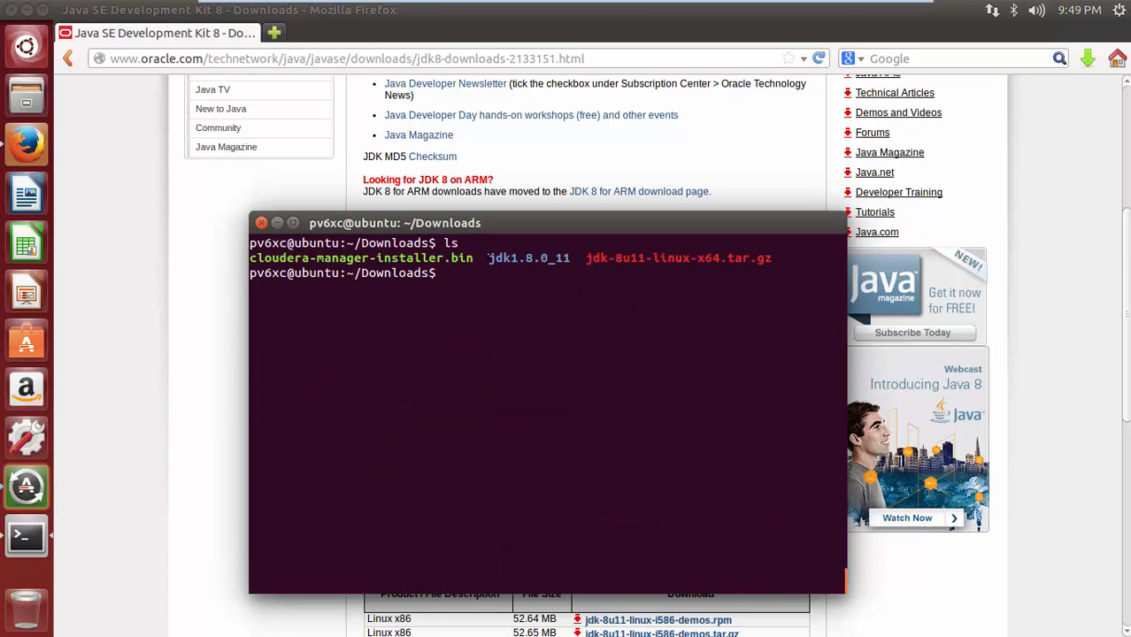
left_click_drag(488, 257, 570, 258)
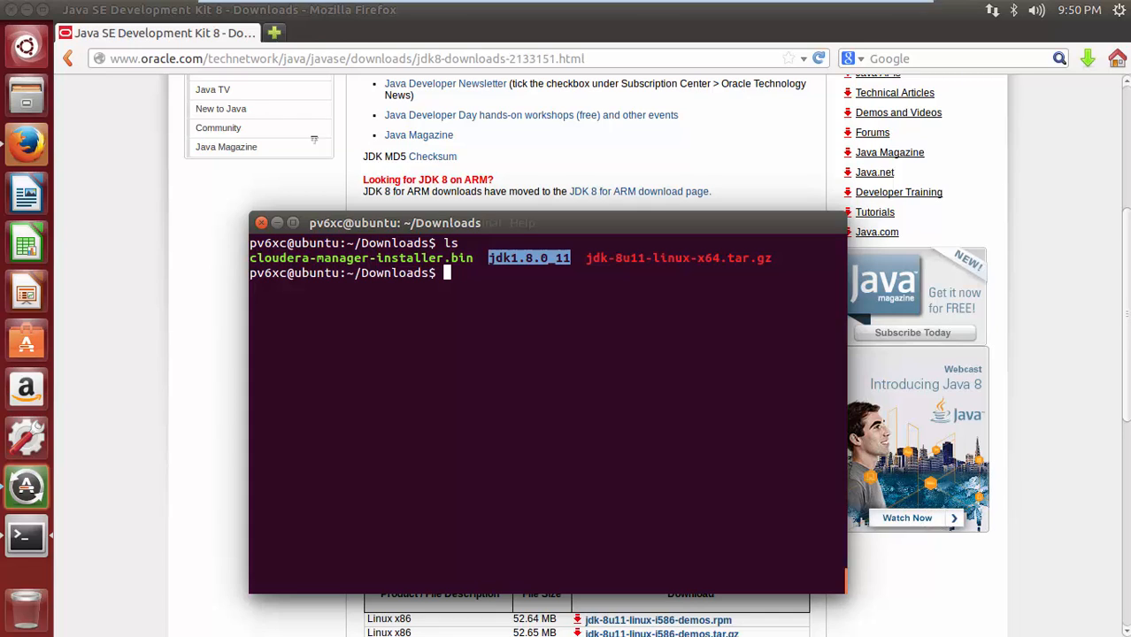
Step: Open Files and browse Computer > usr > lib
left_click(27, 95)
left_click(486, 346)
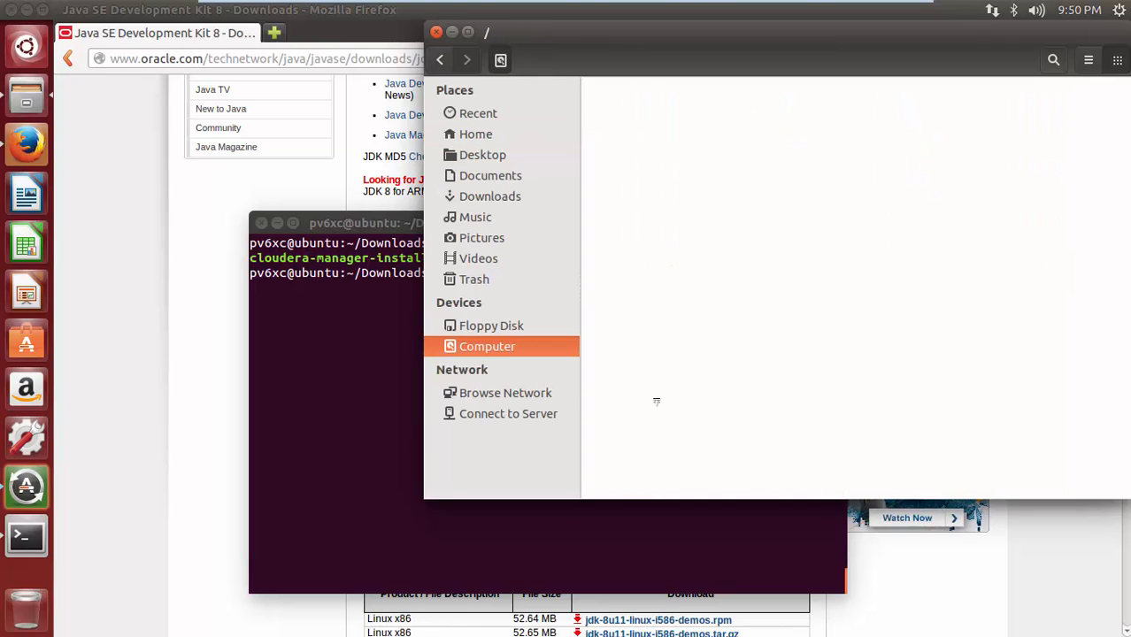
left_click(777, 180)
double_click(779, 184)
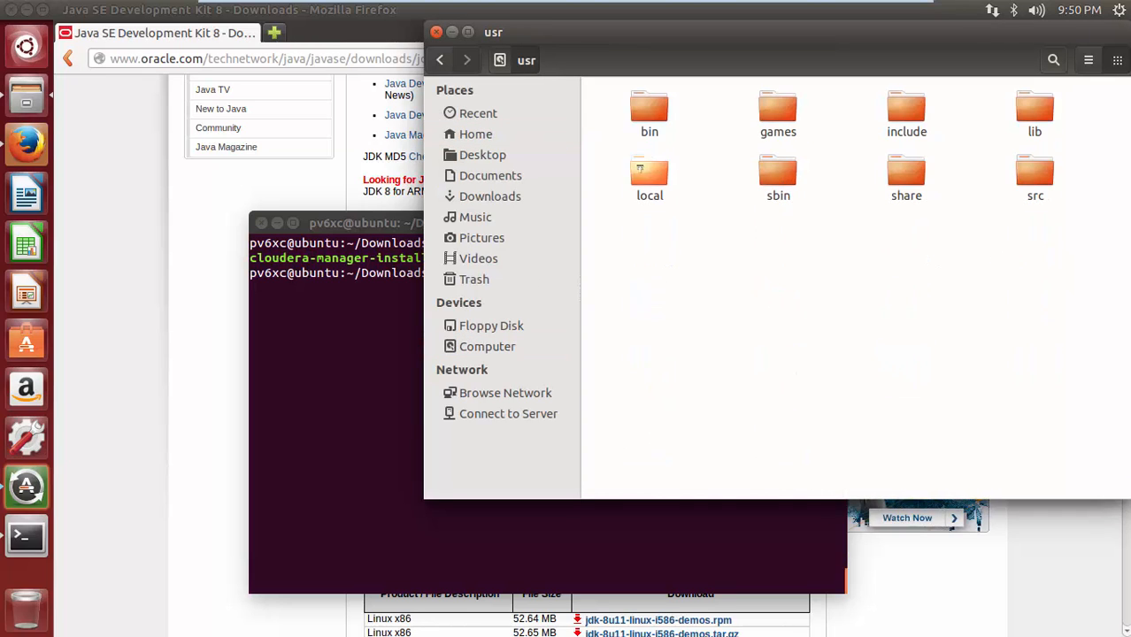
double_click(1015, 115)
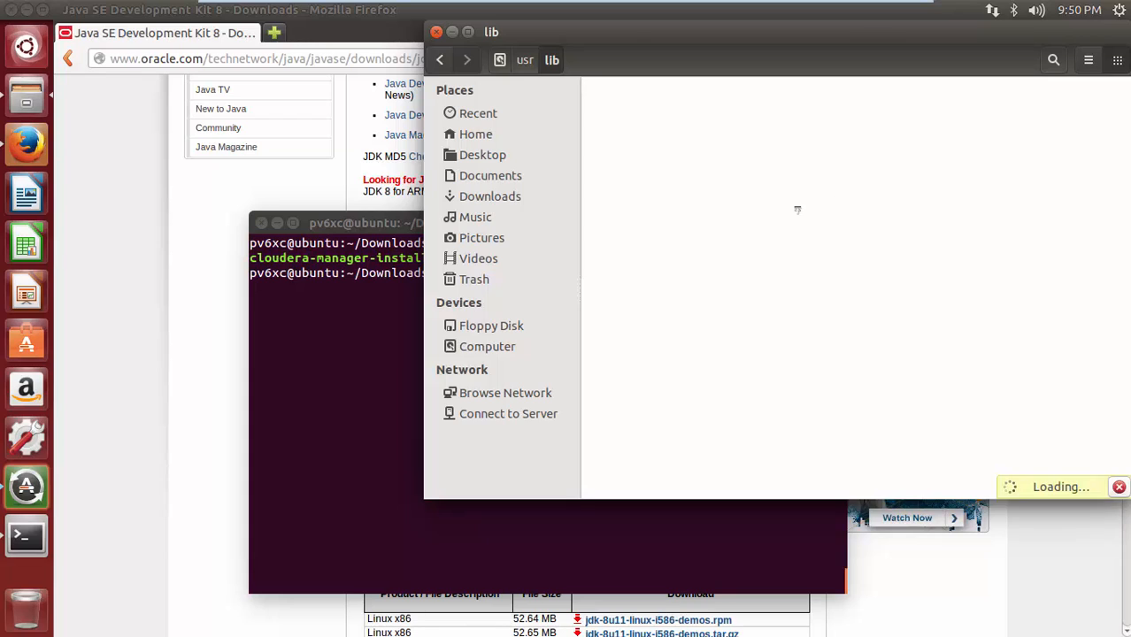
type("java")
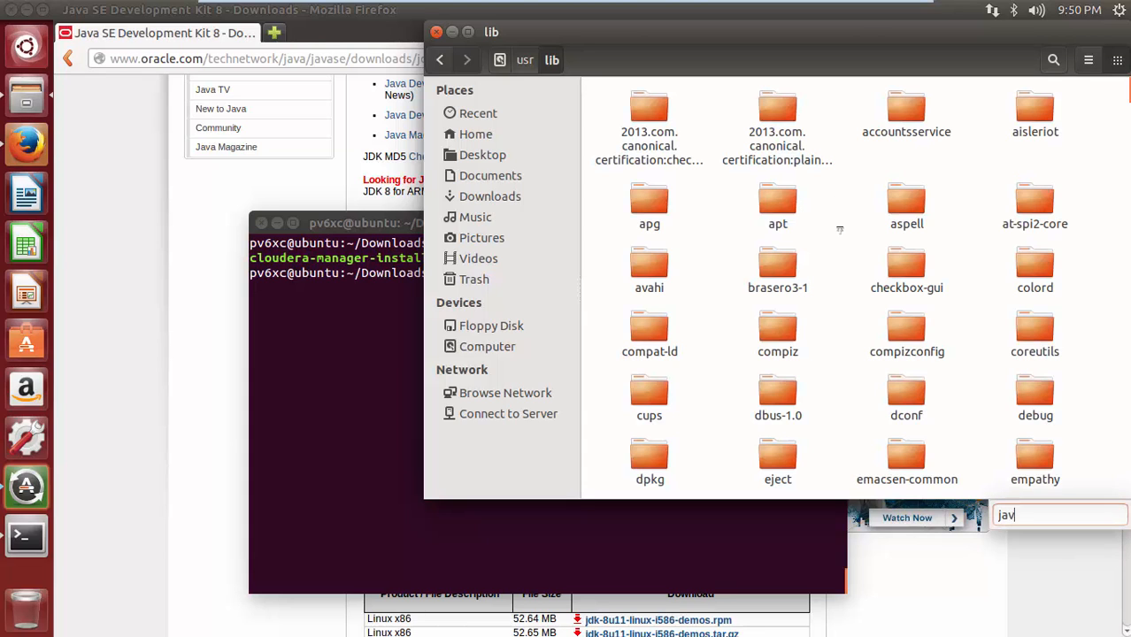
Step: Dismiss the 'jav' quick search and close the lib folder window
key("Return")
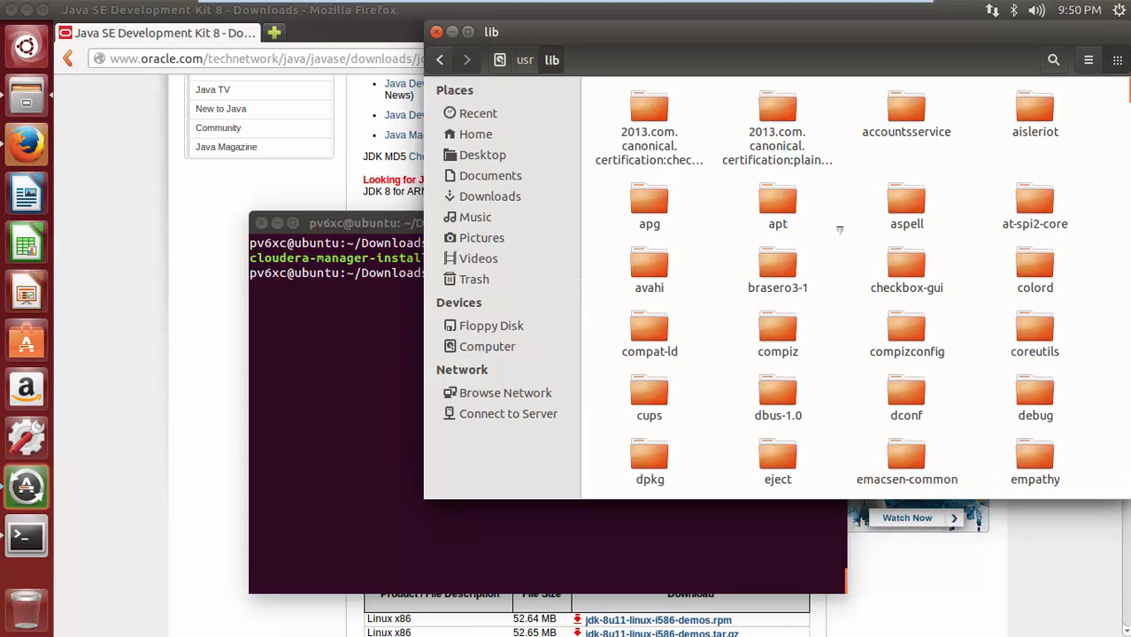
left_click(436, 32)
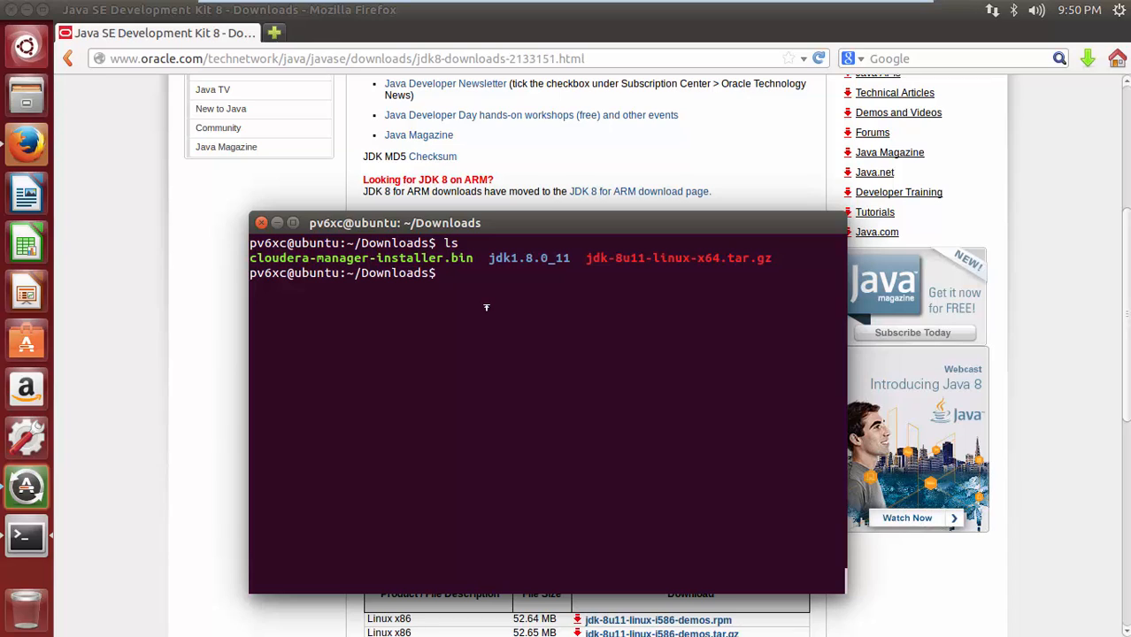
type("cd /usr/l")
type("ib/")
Step: cd to /usr/lib and create a java folder with sudo mkdir, entering the password
key("Return")
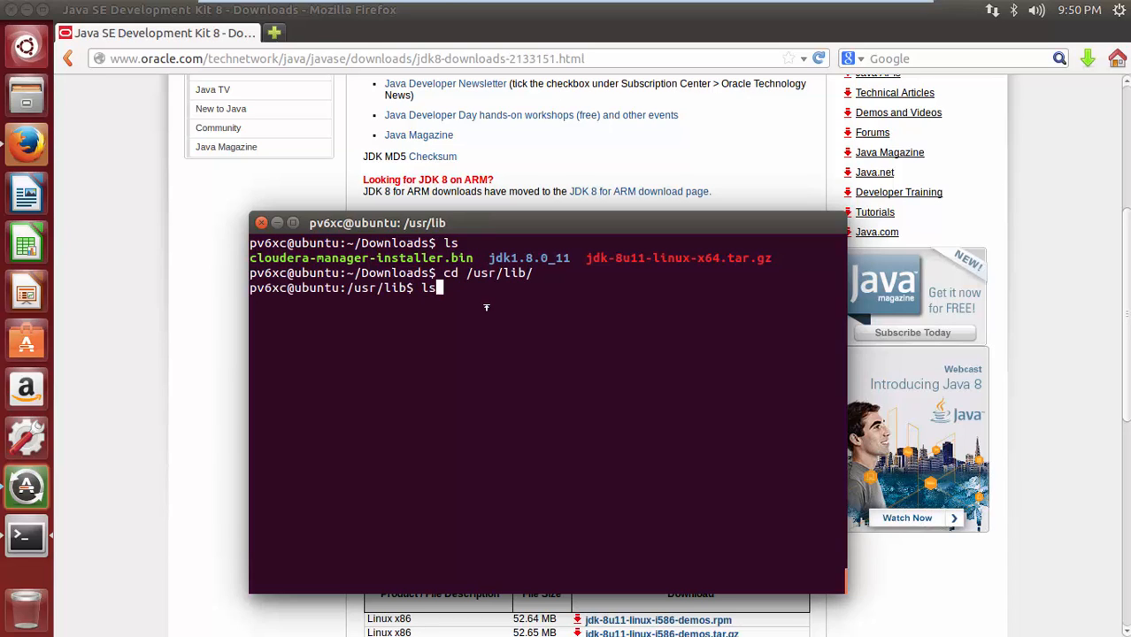
type("ls")
key("Return")
type("cd j")
key("BackSpace")
key("BackSpace")
key("BackSpace")
type("sudo ")
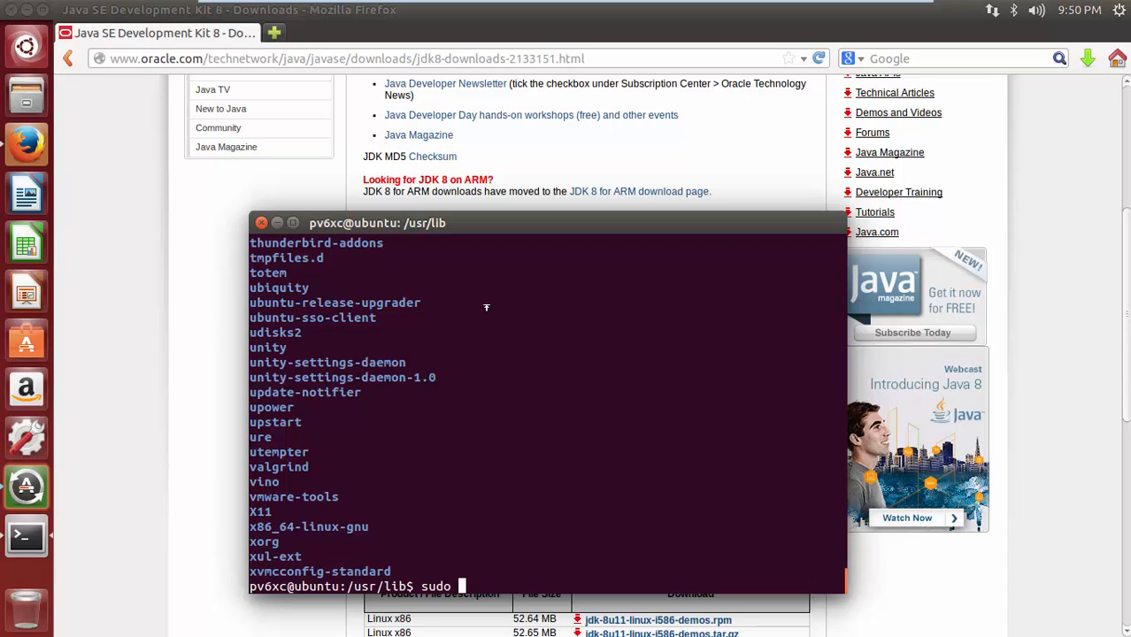
type("mkdir java")
key("Left")
key("Left")
key("Left")
key("ctrl+Left")
key("Home")
key("Right")
key("Right")
key("ctrl+Right")
key("ctrl+Right")
key("End")
key("Return")
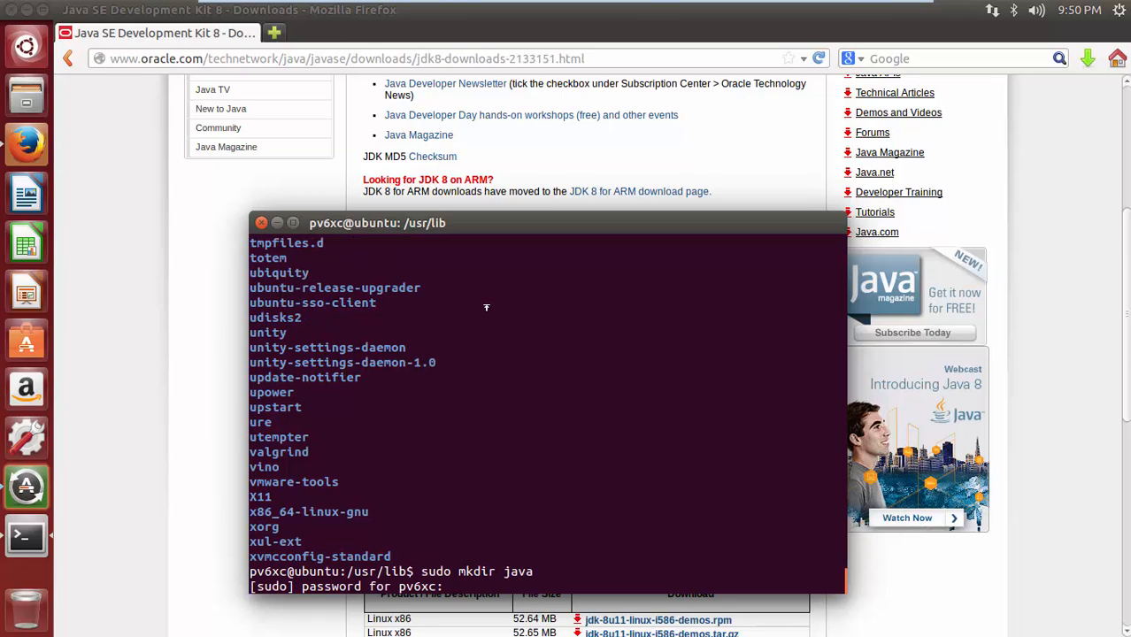
key("Return")
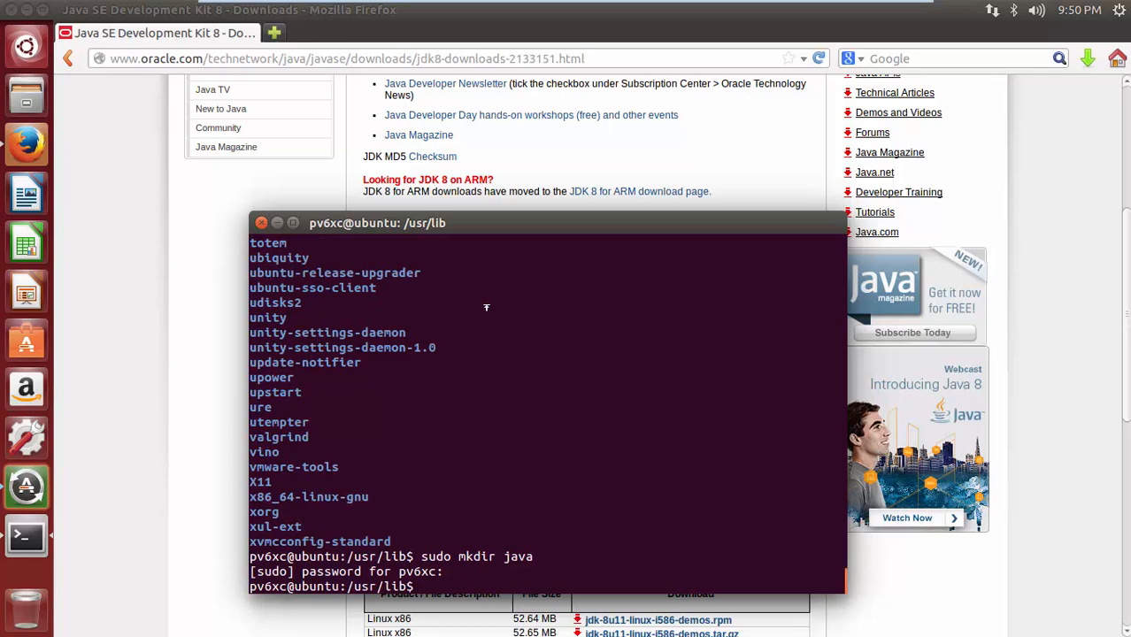
type("cd java/")
key("Return")
type("cd")
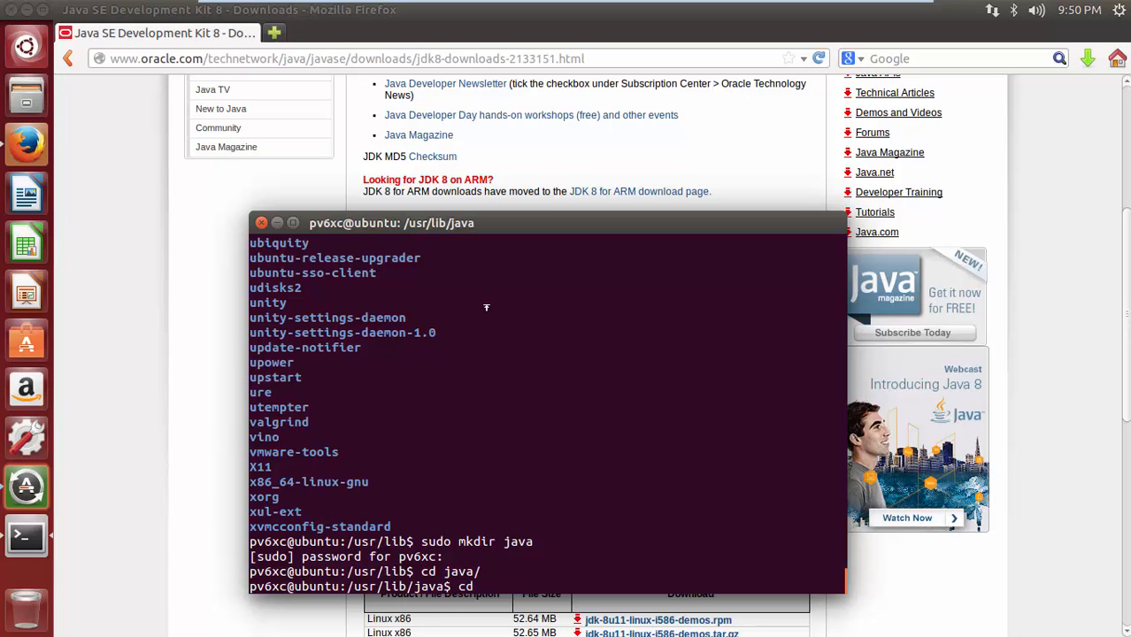
type(" ~/Dow")
Step: Return to ~/Downloads and try mv jdk1.8.0_11/ /usr/lib/java, hitting a permission error
key("Tab")
key("Return")
type("l")
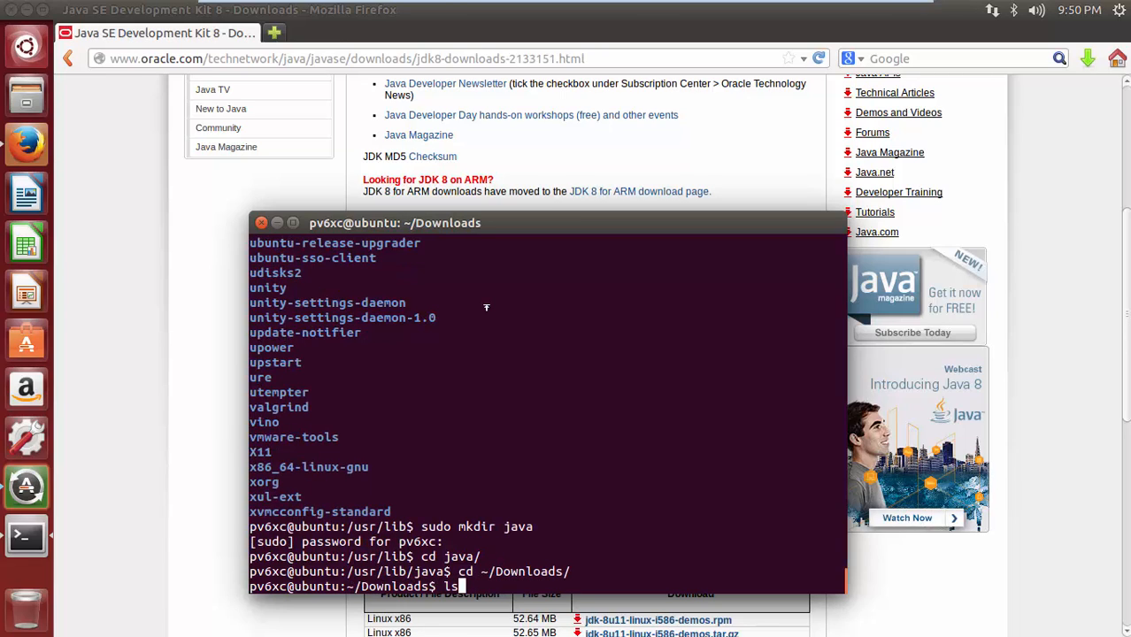
key("Return")
type("mv ")
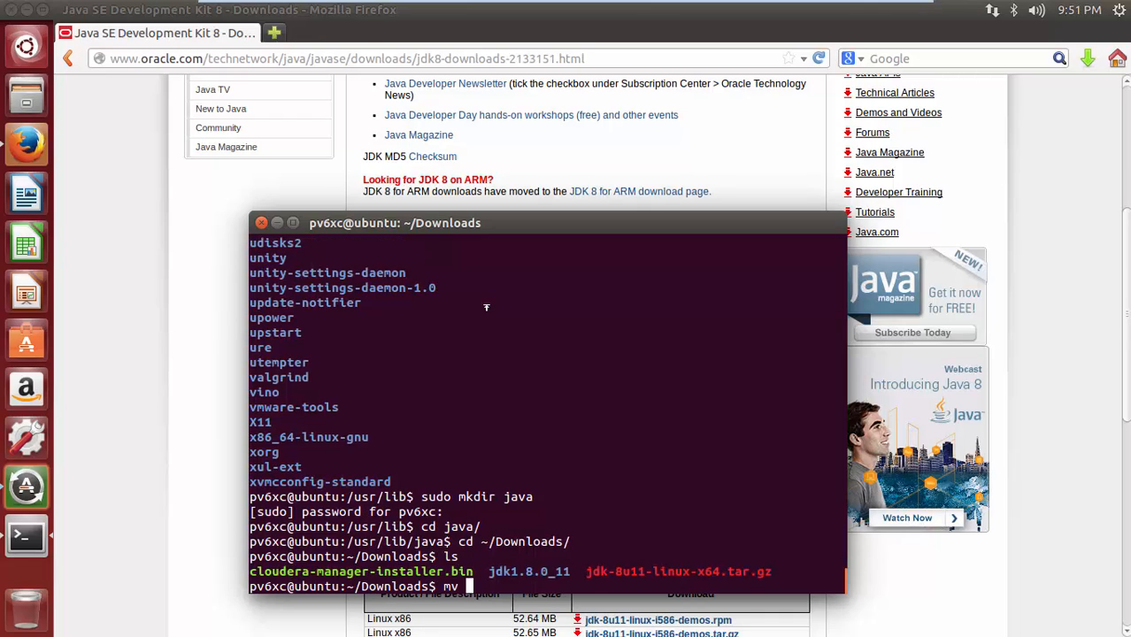
type("jdk")
type("1")
key("Tab")
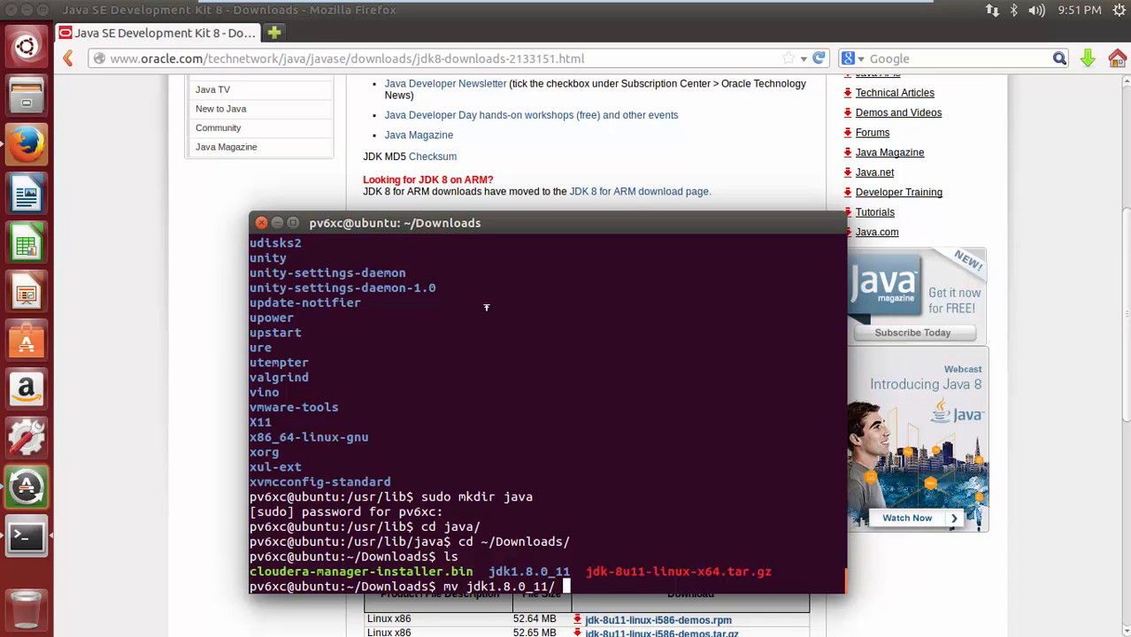
type("/usr/")
type("lib/java")
key("Return")
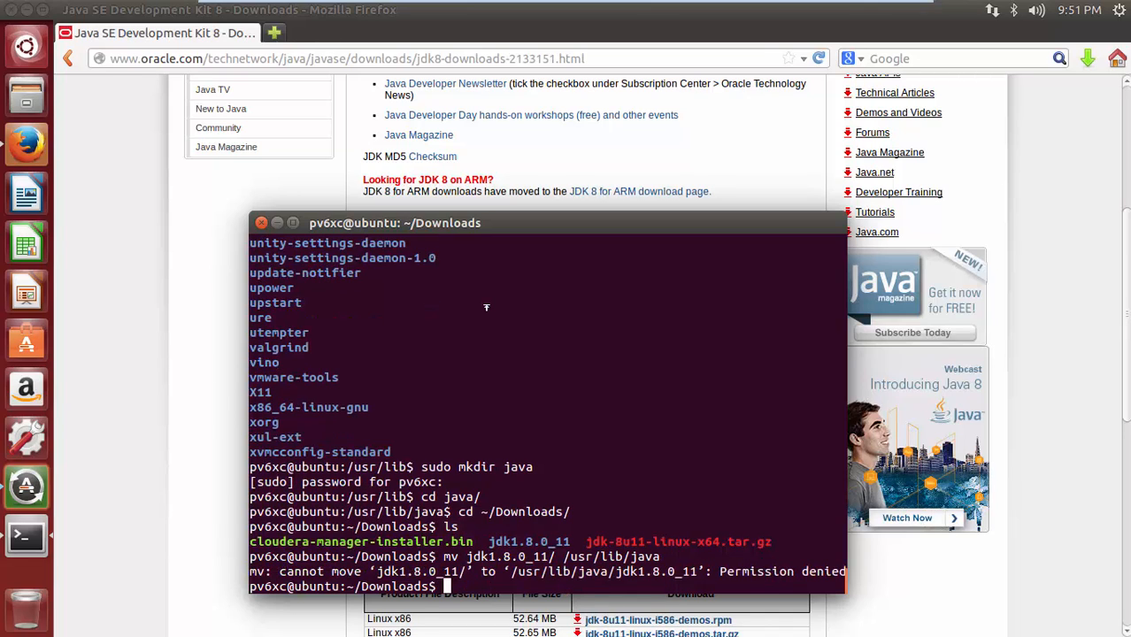
Step: Rerun the move with sudo so jdk1.8.0_11 lands in /usr/lib/java
key("Up")
key("ctrl+Left")
key("ctrl+Left")
key("ctrl+Left")
type("sudo")
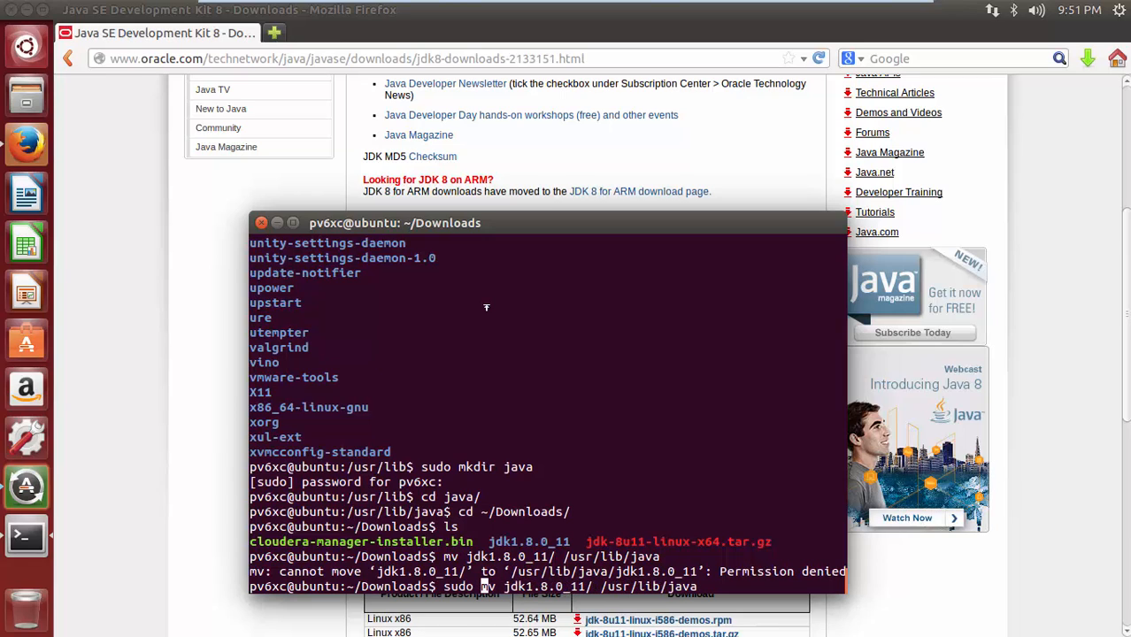
key("Return")
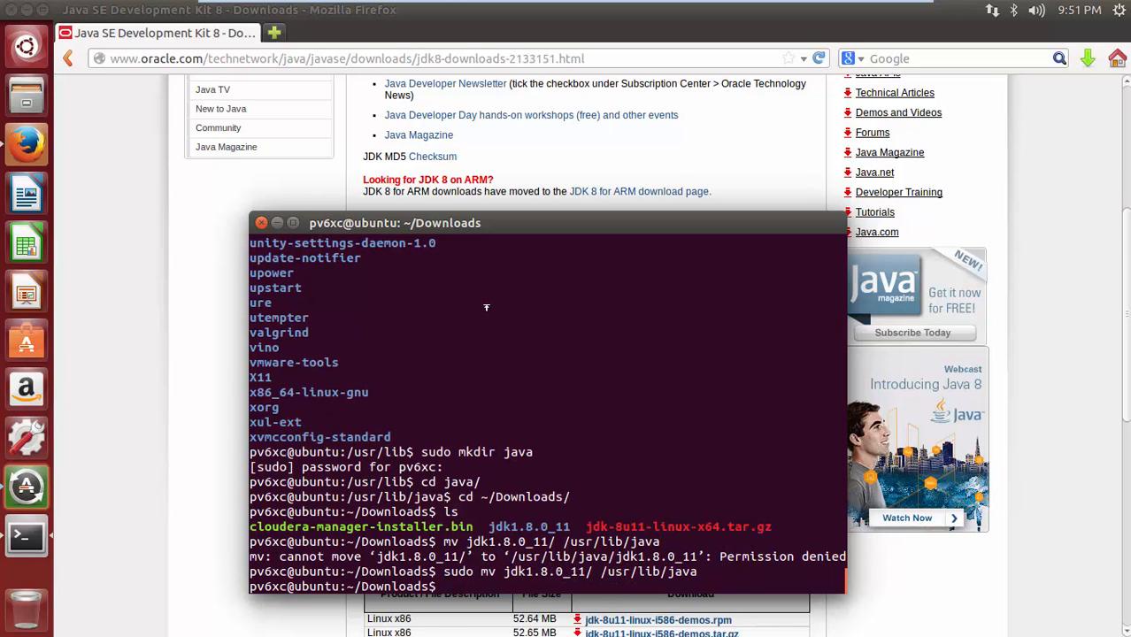
type("clear")
Step: Clear the screen and list /usr/lib/java to confirm jdk1.8.0_11 is there
key("Return")
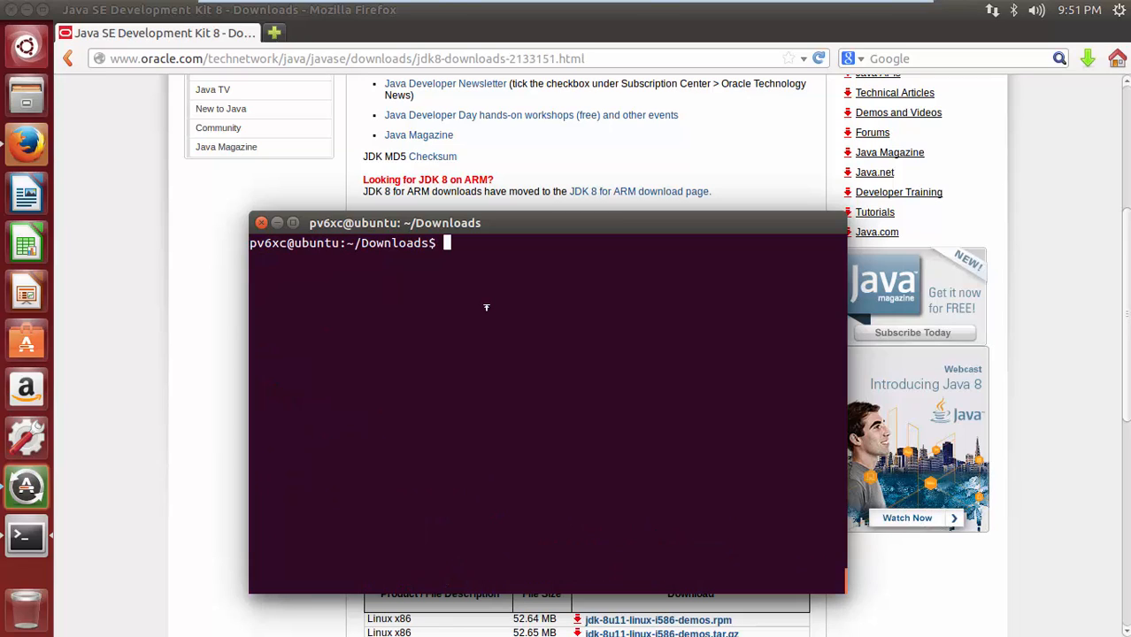
type("cd /usr/lib/java/")
key("Return")
type("ls")
key("Return")
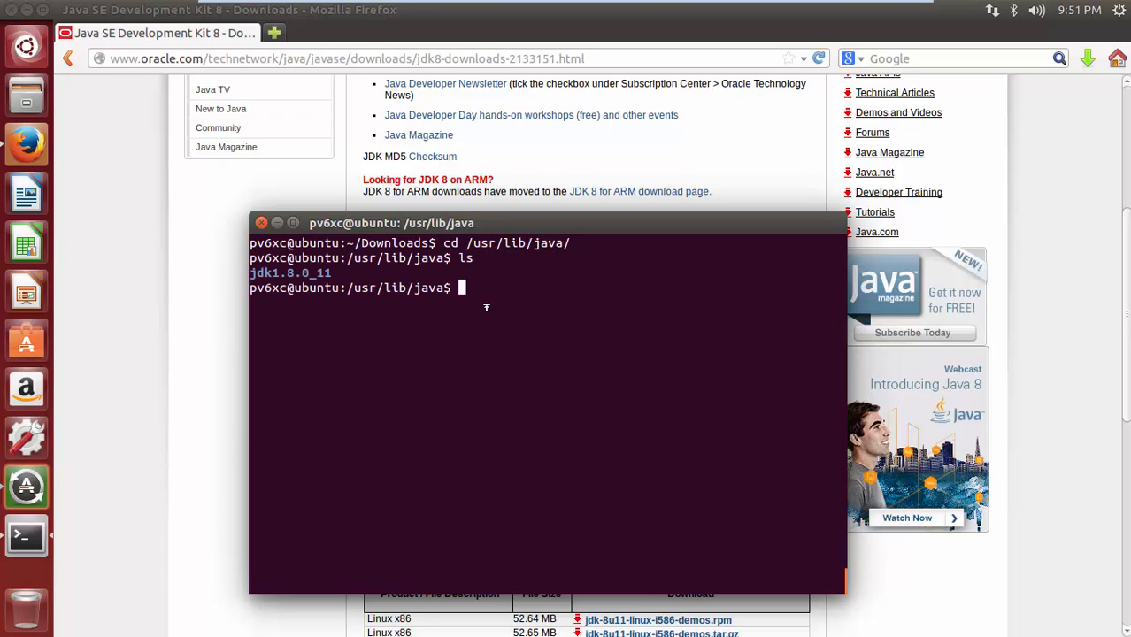
type("cd js")
Step: List jdk1.8.0_11/bin to check the Java tools, then return to the JDK folder
key("Tab")
key("Return")
type("cd bin/")
key("Return")
type("ls")
key("Return")
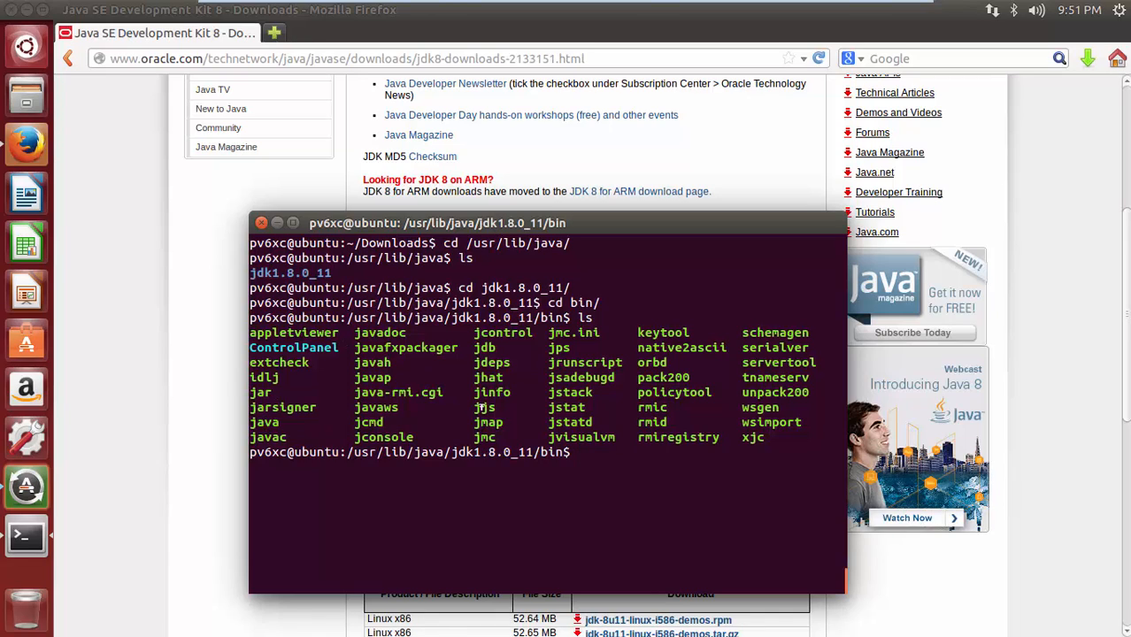
double_click(561, 348)
left_click(438, 490)
type("cd ..")
key("Return")
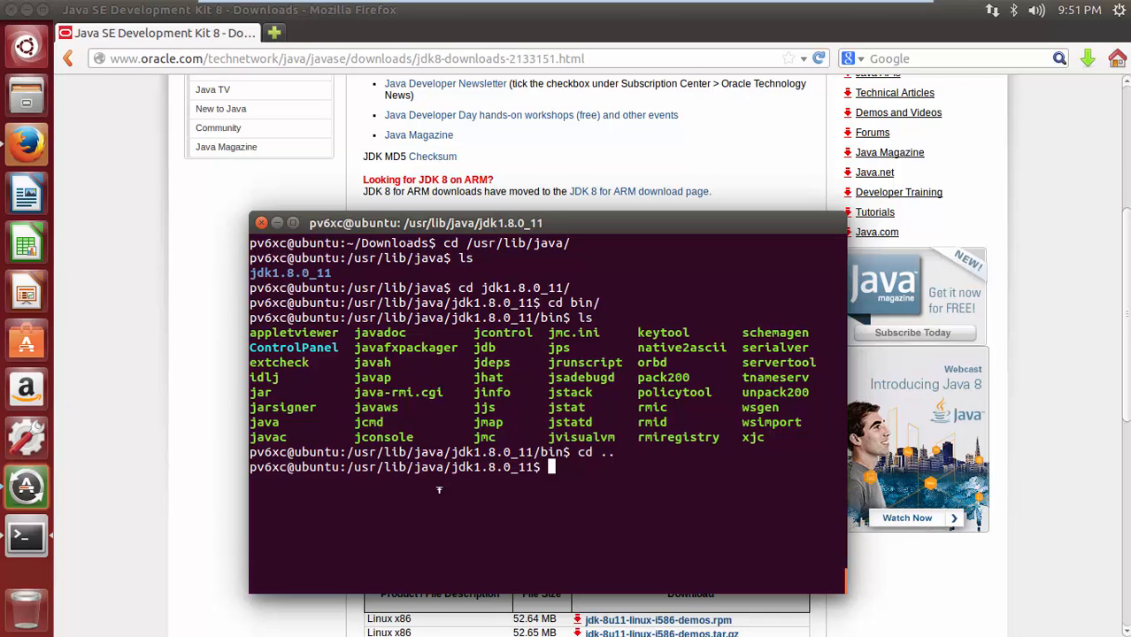
Step: In a new Firefox tab, load the personal website and open its tutorials page
left_click(442, 133)
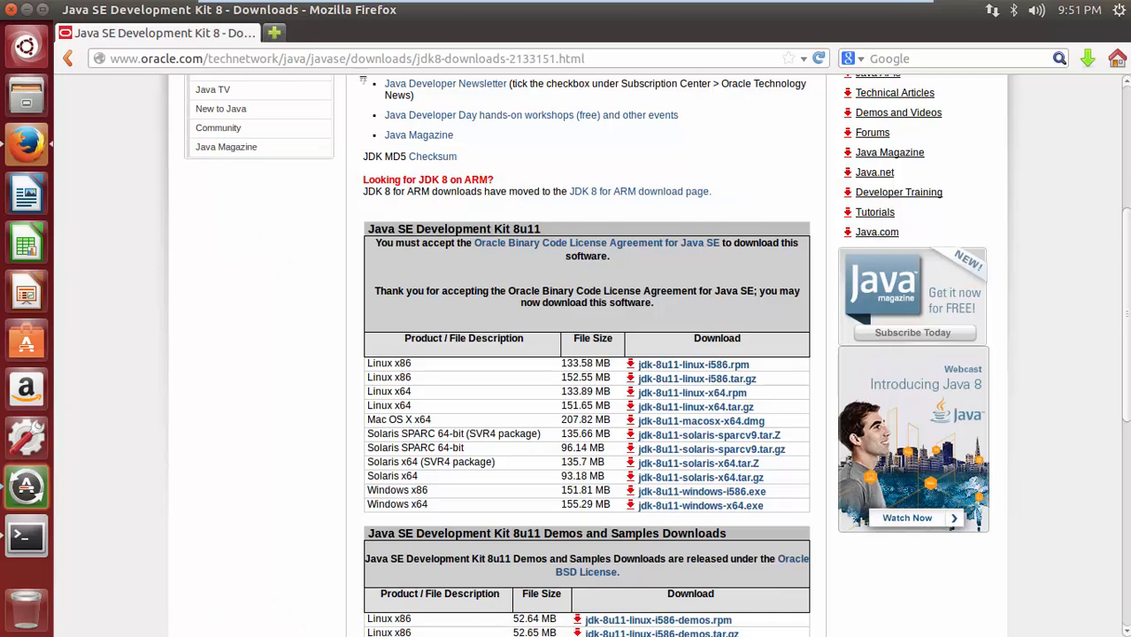
left_click(481, 32)
type("opl")
key("BackSpace")
key("BackSpace")
key("BackSpace")
type("p.web.i")
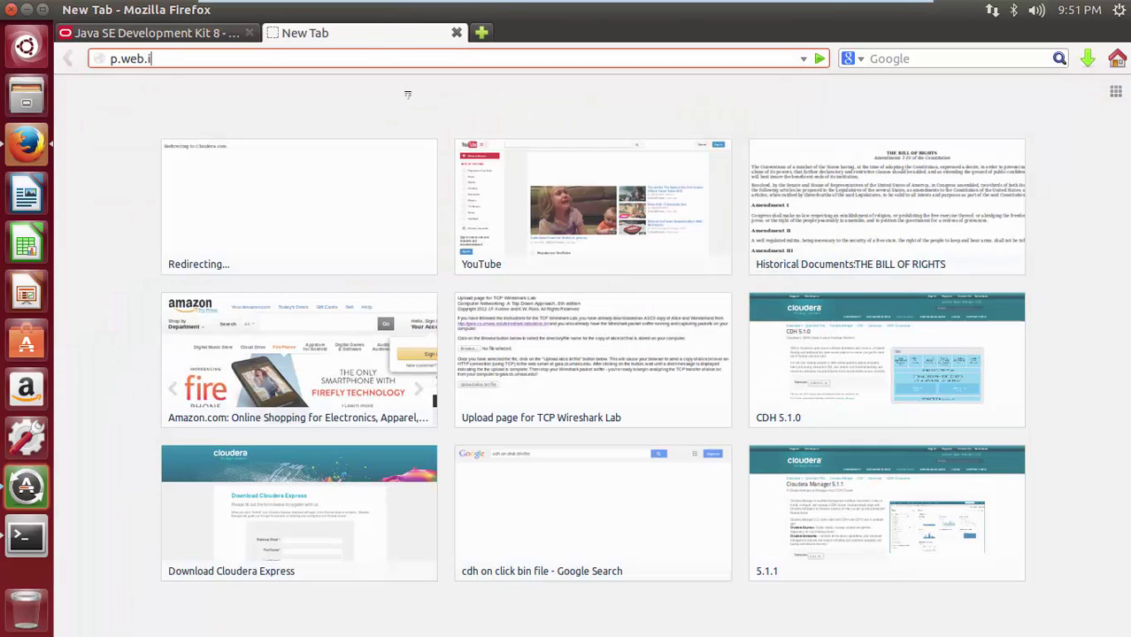
key("BackSpace")
type("umkc.edu/pv6xc/")
key("Return")
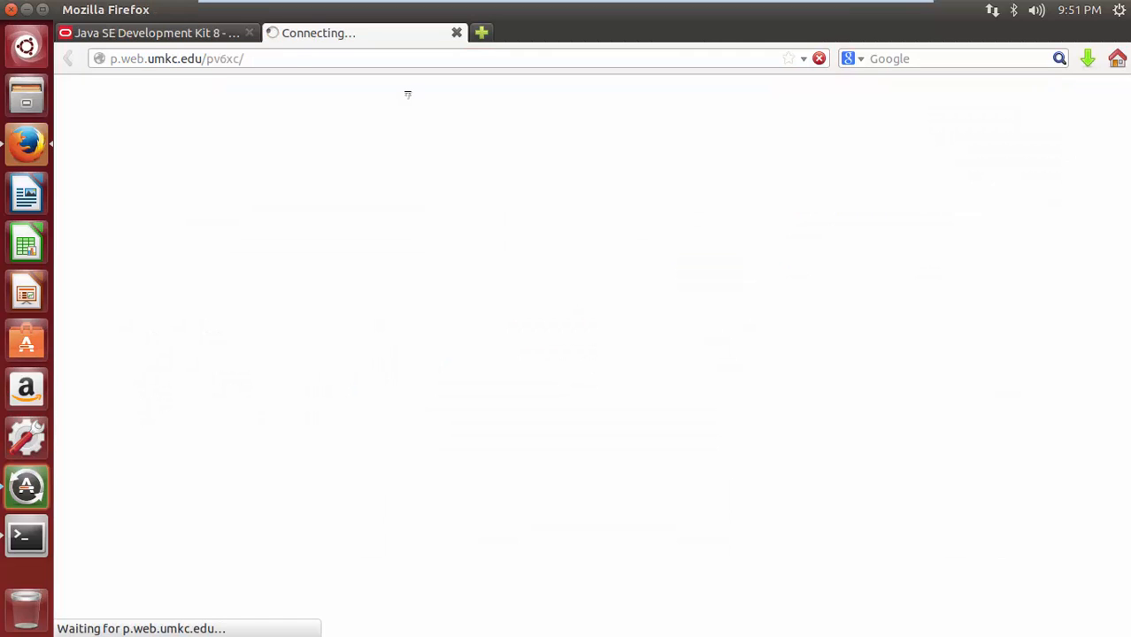
left_click(739, 125)
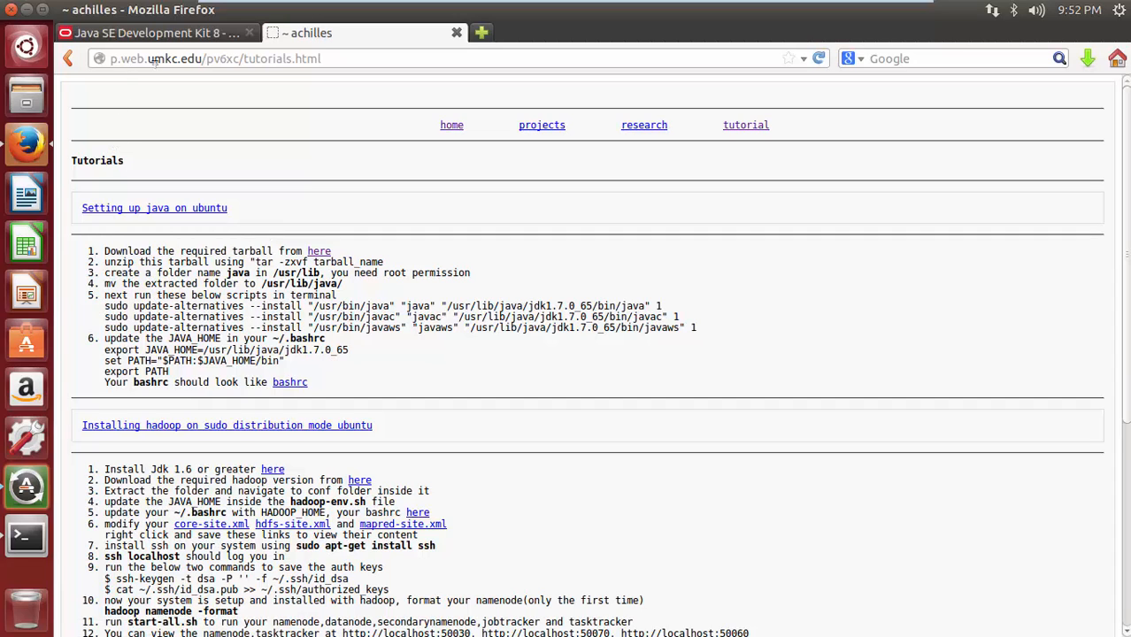
Step: Select the tutorial's first 'sudo update-alternatives --install ... java' command
triple_click(236, 58)
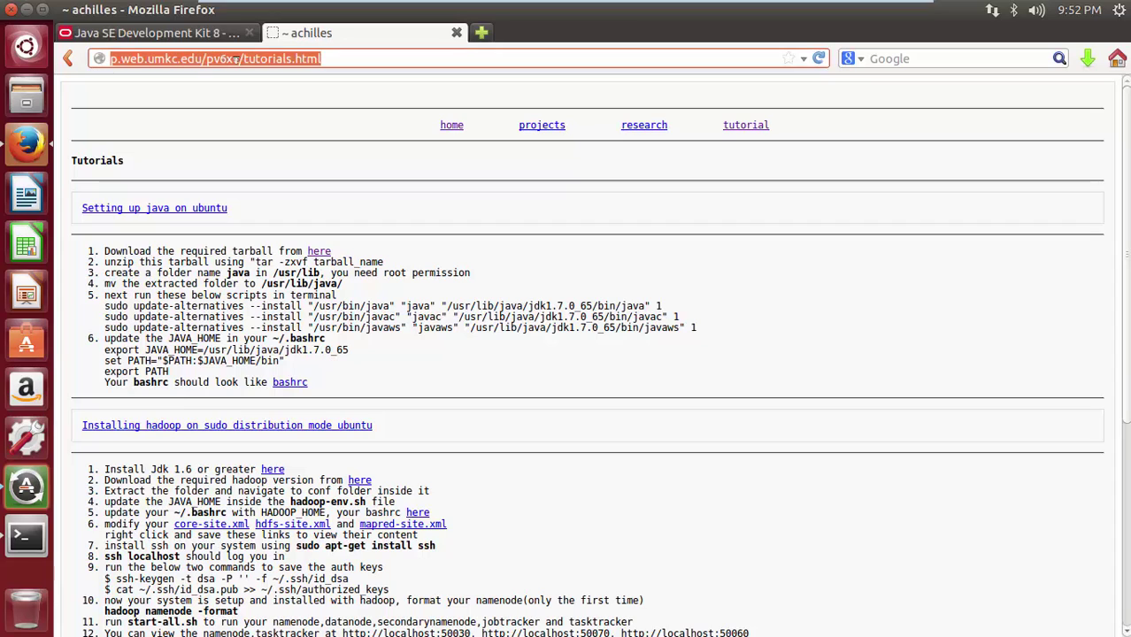
left_click(330, 58)
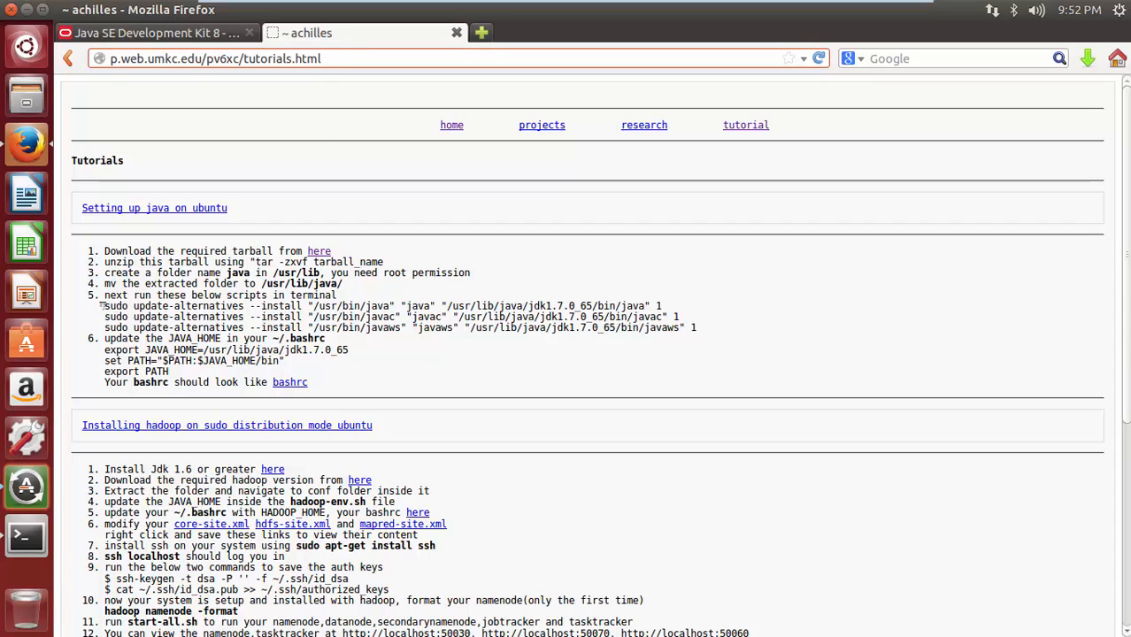
left_click_drag(100, 305, 695, 305)
key("ctrl+c")
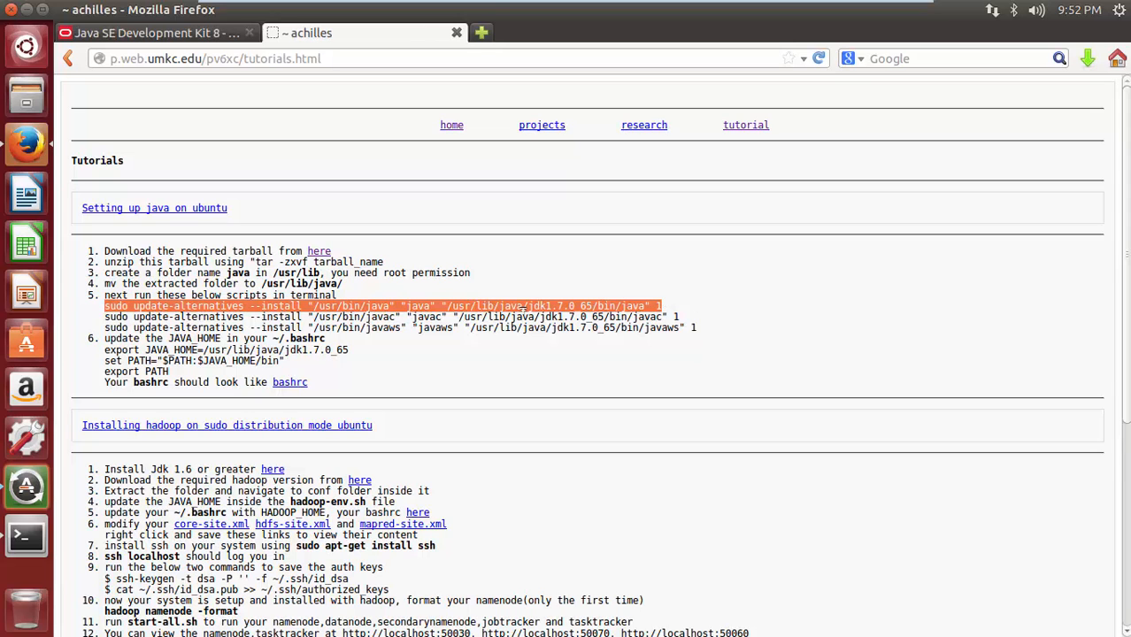
Step: Paste the command in Terminal, change 7.0_65 to 8.0_11, and register jdk1.8.0_11/bin/java as the java alternative
key("alt+Tab")
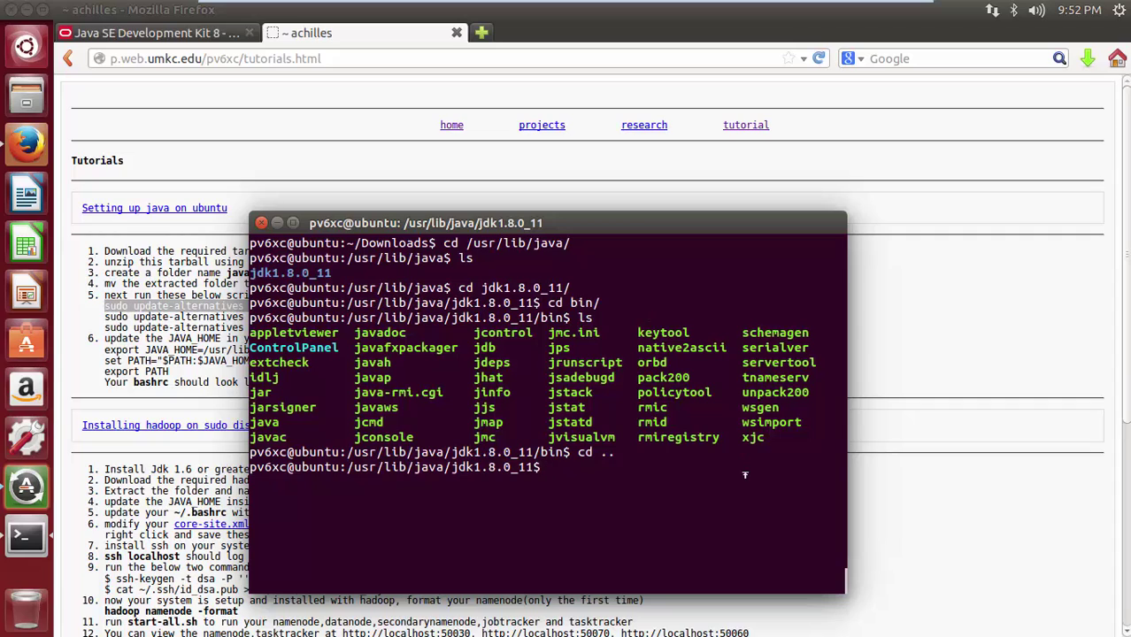
middle_click(744, 475)
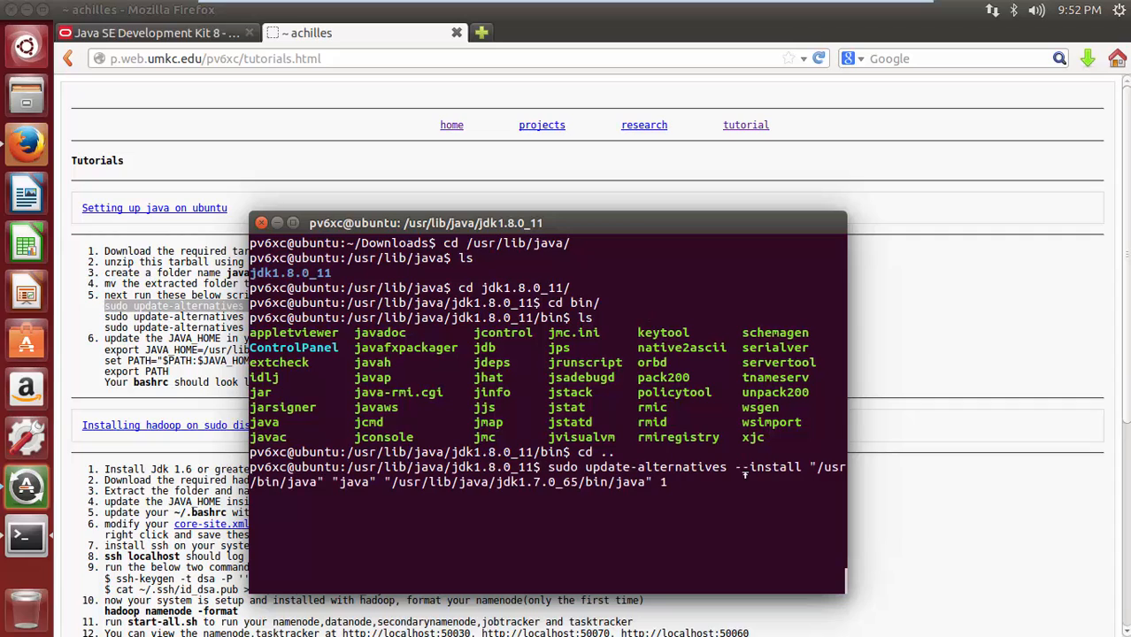
key("Left")
key("Left")
key("Left")
key("BackSpace")
key("BackSpace")
key("BackSpace")
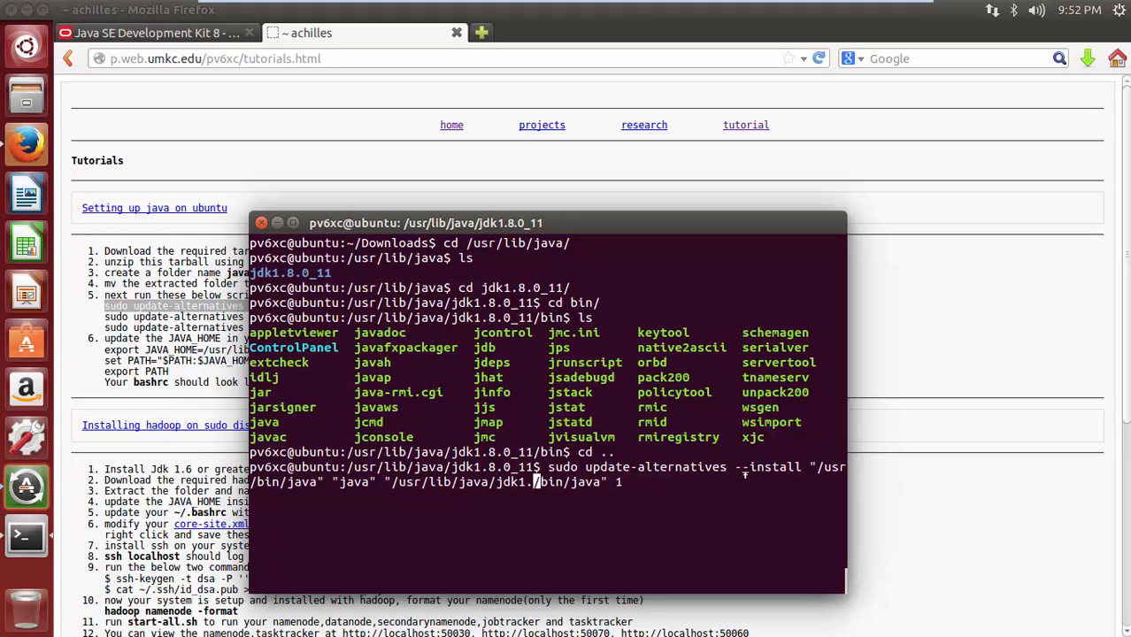
type("8.")
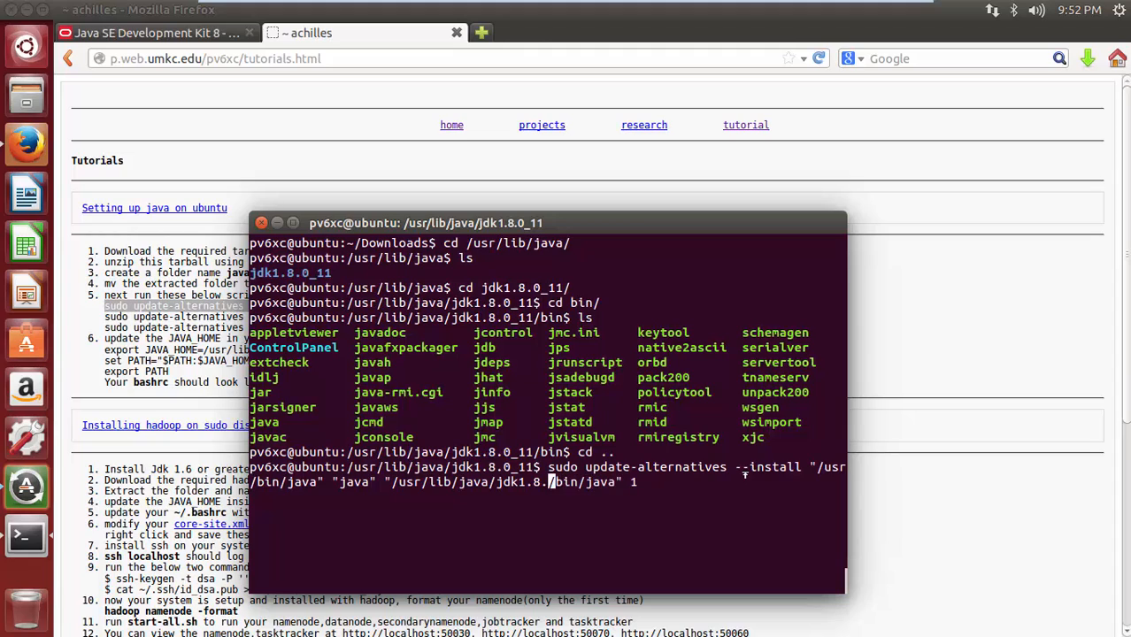
type("0_11")
key("Return")
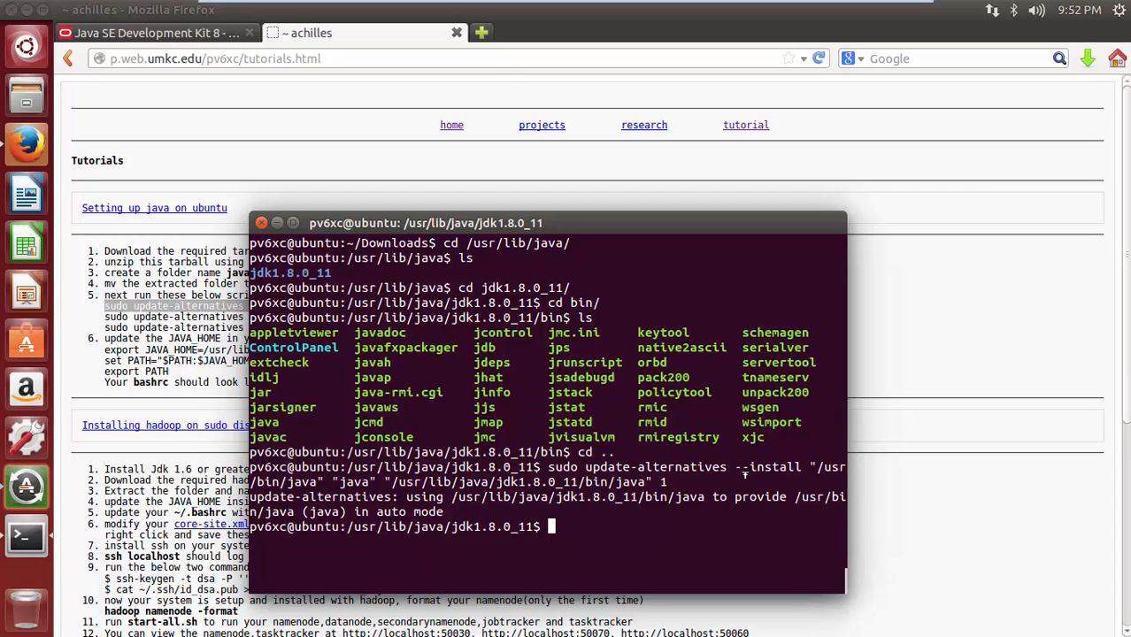
Step: Register javac from /usr/lib/java/jdk1.8.0_11/bin with update-alternatives, fixing the pasted 7.0_65 version to 8.0_11
left_click(128, 334)
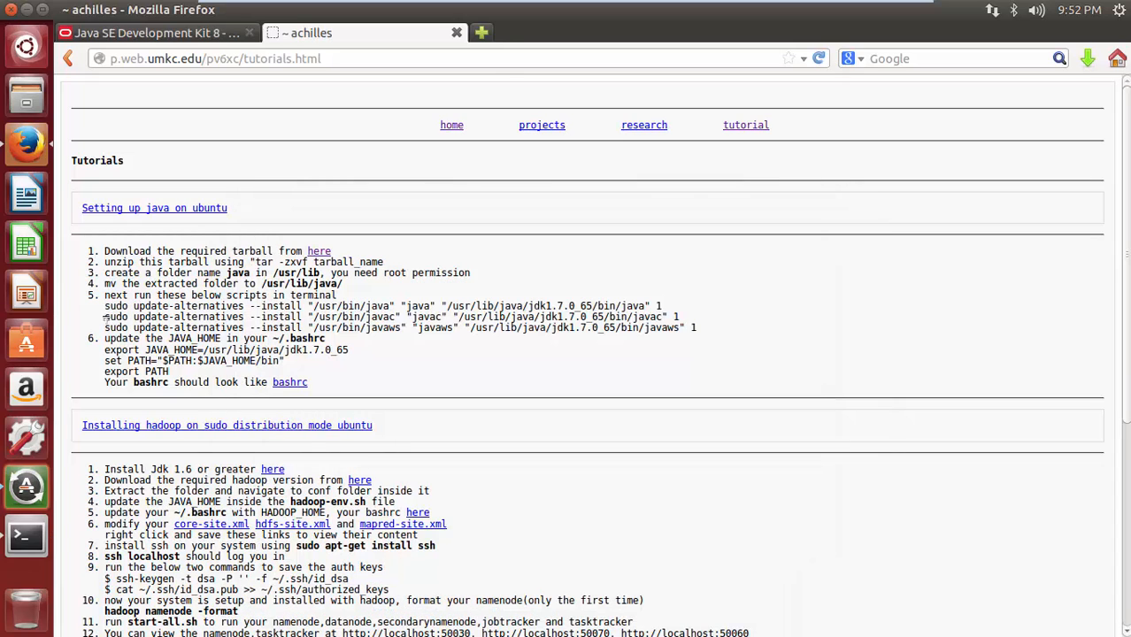
left_click_drag(104, 316, 688, 316)
key("ctrl+c")
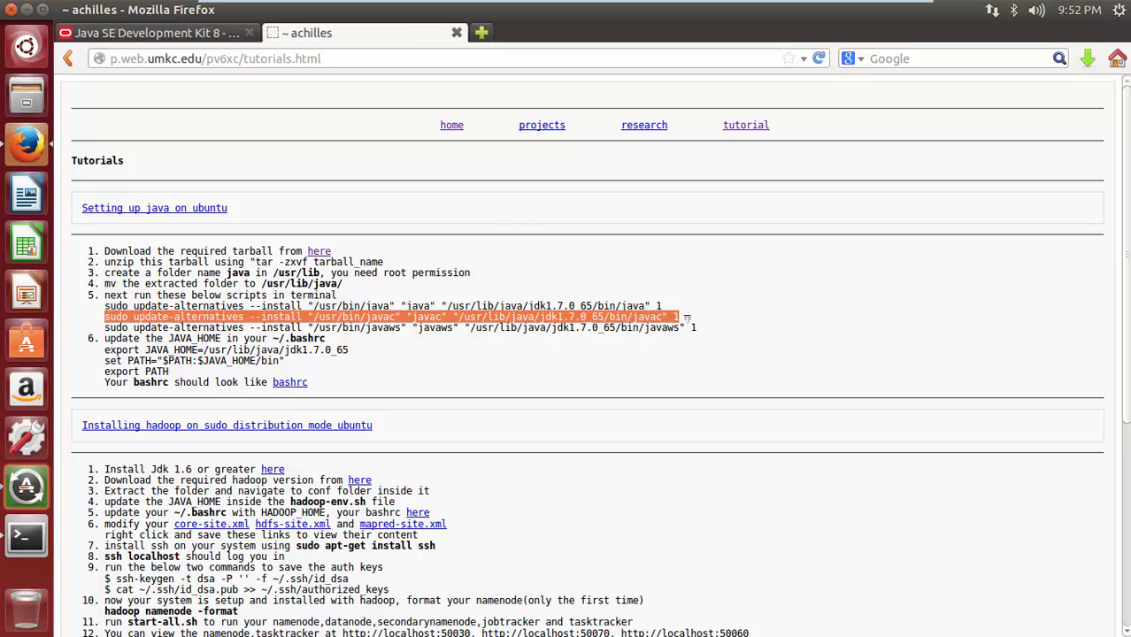
key("alt+Tab")
middle_click(685, 318)
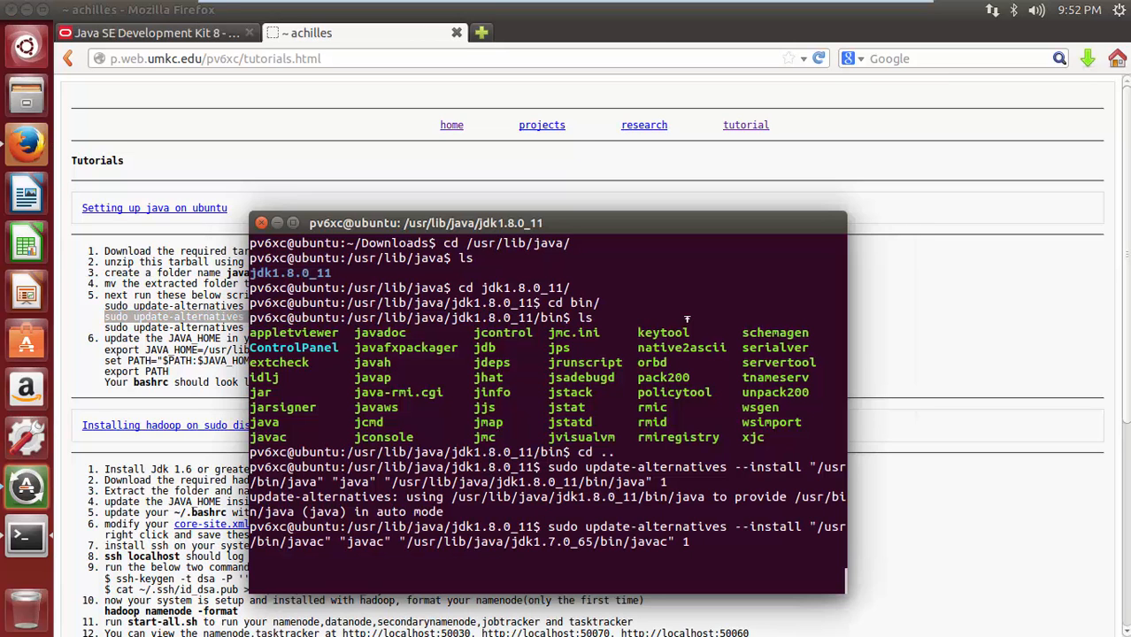
key("Left")
key("Left")
key("Left")
key("BackSpace")
key("BackSpace")
key("BackSpace")
key("BackSpace")
key("BackSpace")
type("8.0_11")
key("Return")
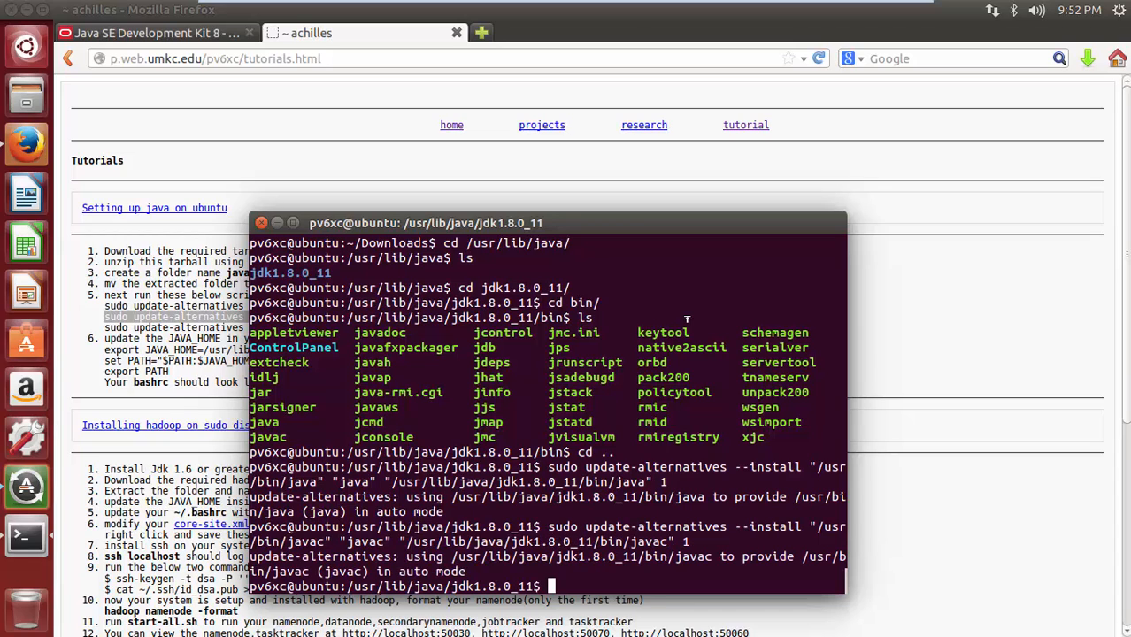
Step: Paste the javaws update-alternatives command from the tutorial and edit its path to jdk1.8.0_11
key("alt+Tab")
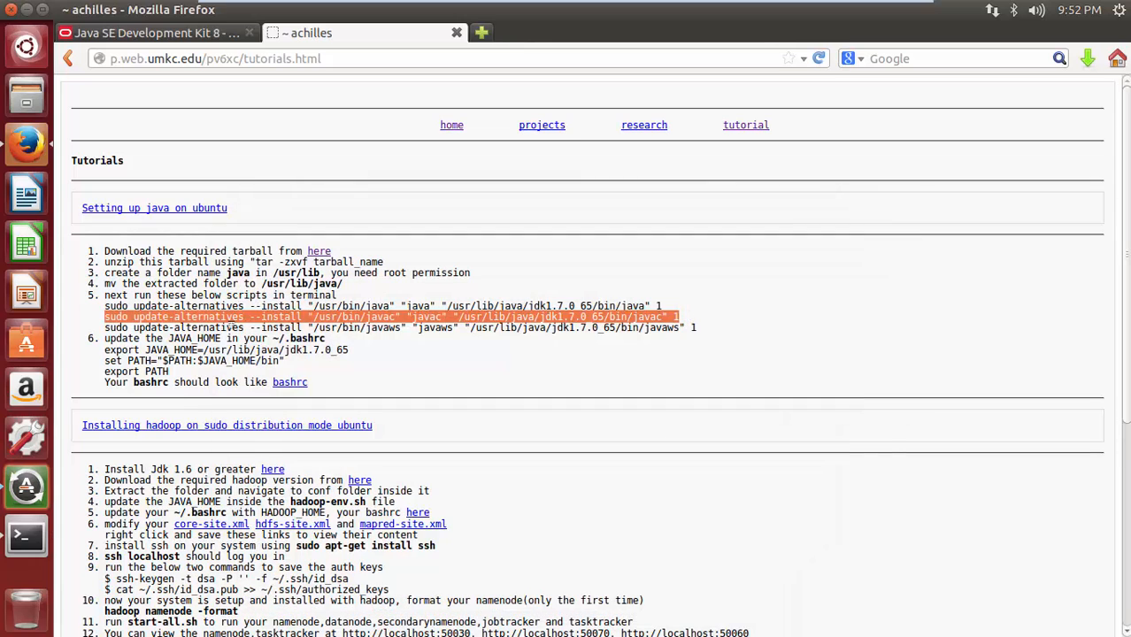
left_click_drag(100, 329, 708, 330)
key("ctrl+c")
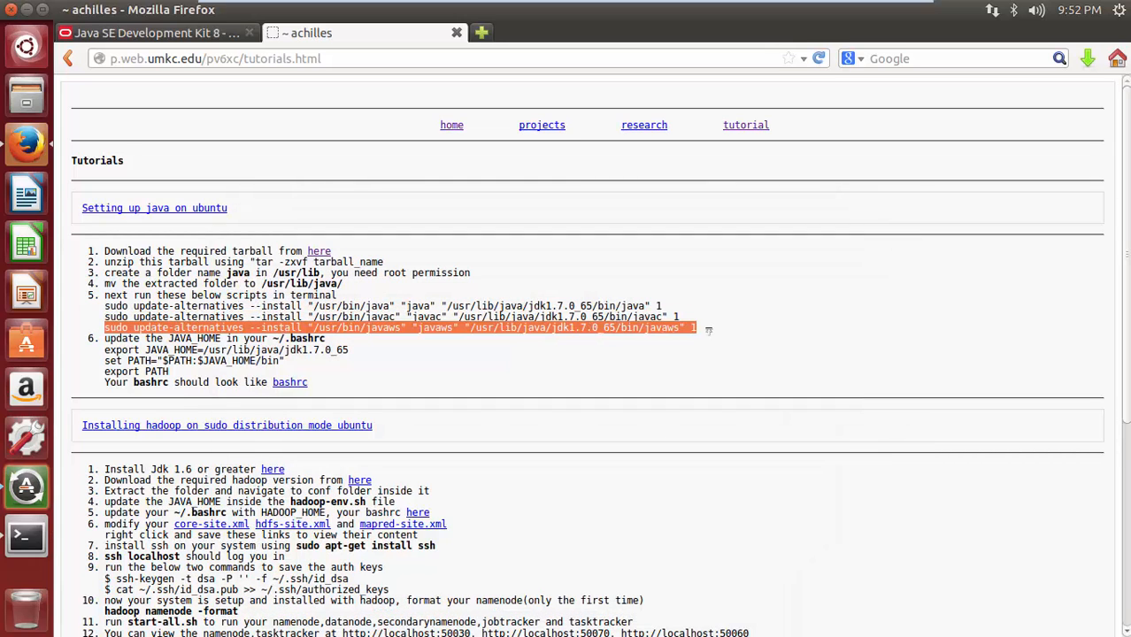
key("alt+Tab")
middle_click(708, 331)
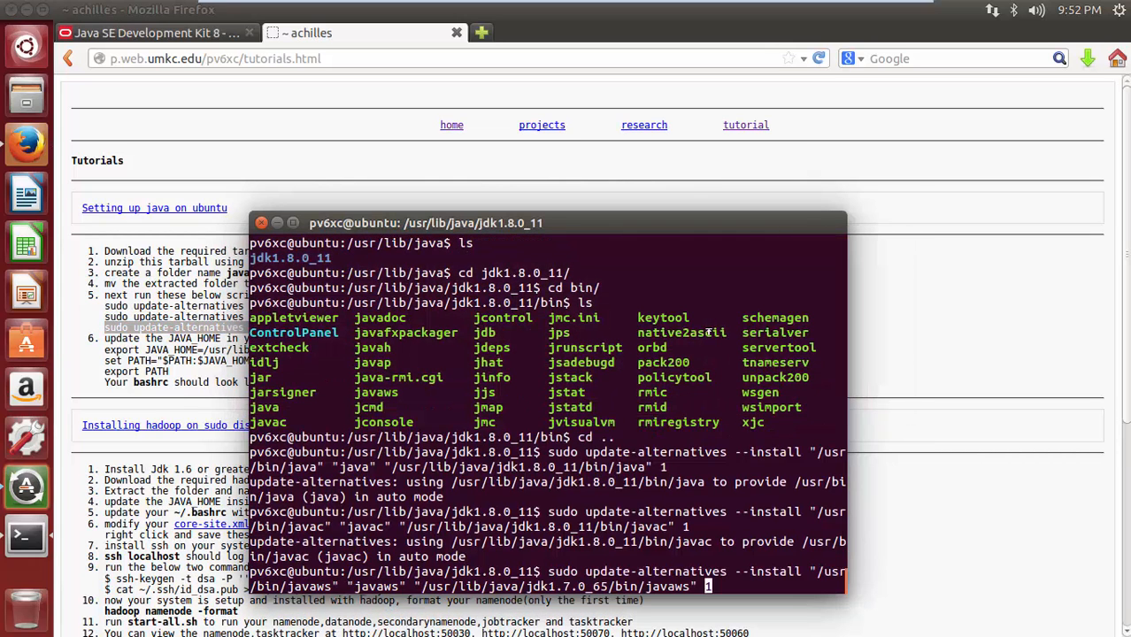
key("Left")
key("Left")
key("Left")
key("Left")
key("Left")
key("BackSpace")
key("BackSpace")
key("BackSpace")
type("8.0_")
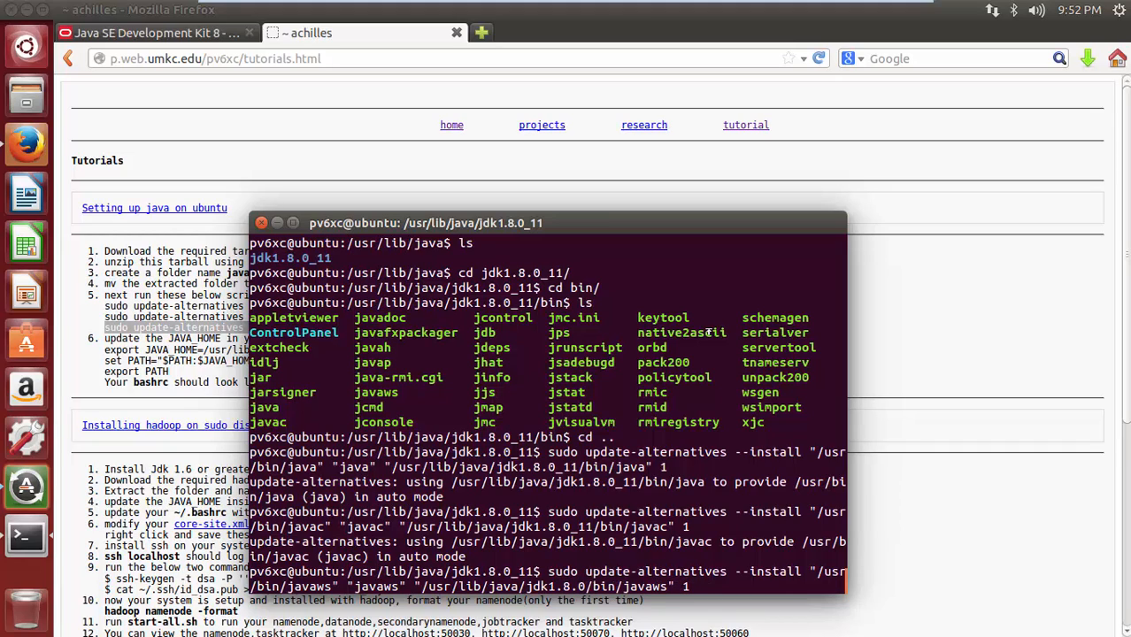
type("11")
Step: Run the javaws registration, then clear the terminal screen
key("Return")
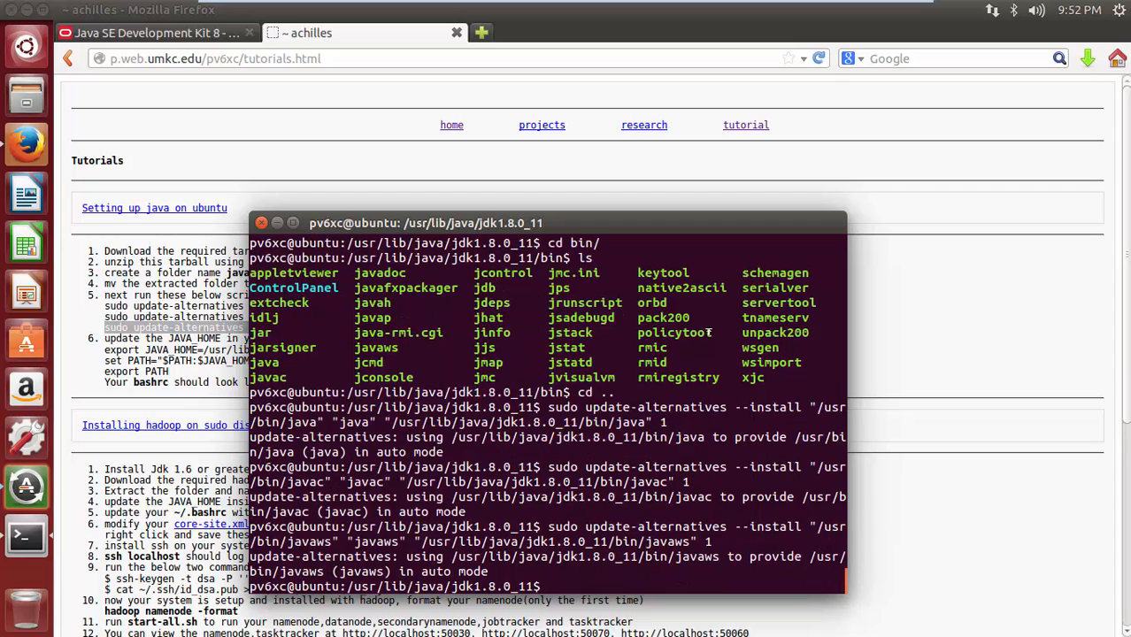
type("clear")
key("Return")
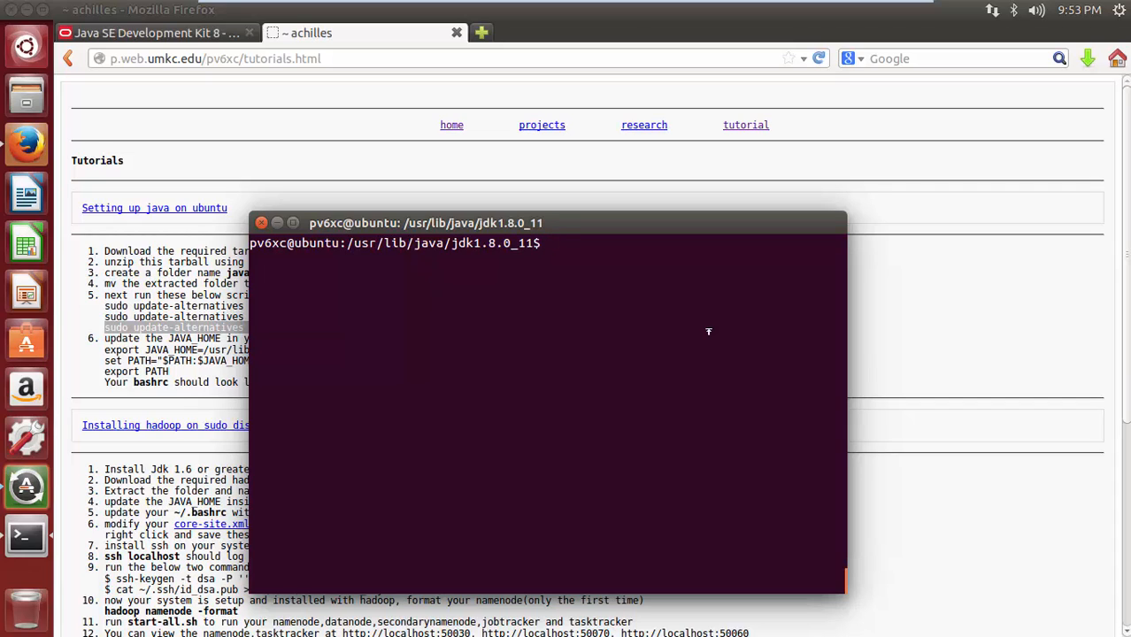
type("cd ~")
Step: Go to the home folder and run sudo gedit on bashrc, closing the wrongly opened empty file without saving
key("Return")
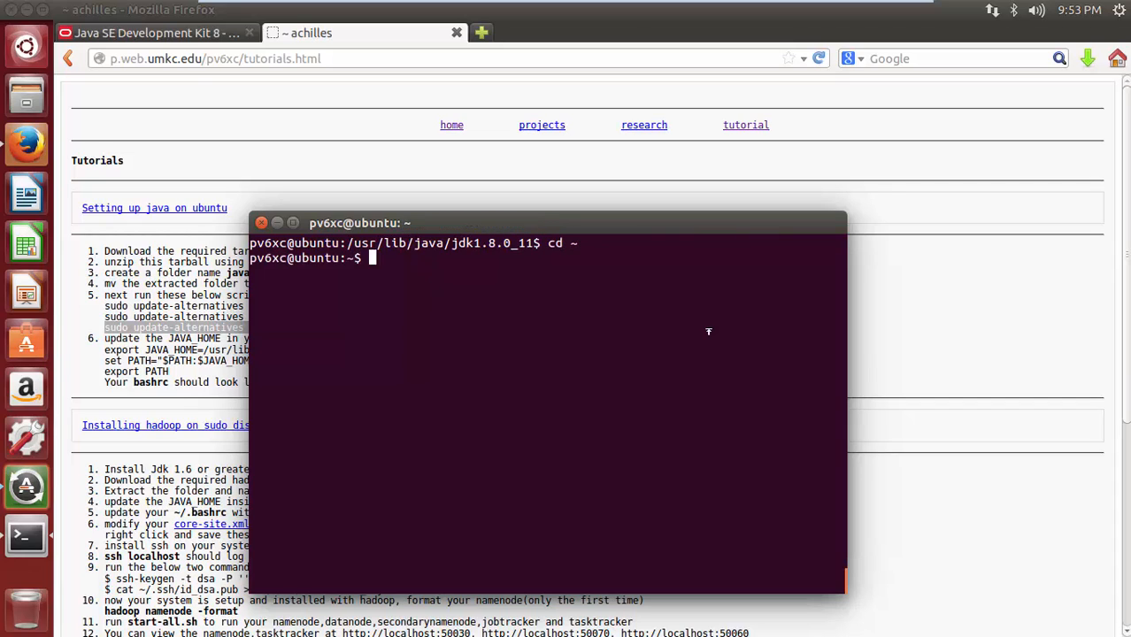
type("SUDO")
key("BackSpace")
key("BackSpace")
key("BackSpace")
key("BackSpace")
key("BackSpace")
type("sudo gedit ")
type("/.")
key("BackSpace")
type("./")
type("bahs")
key("BackSpace")
key("BackSpace")
type("shrc")
key("Return")
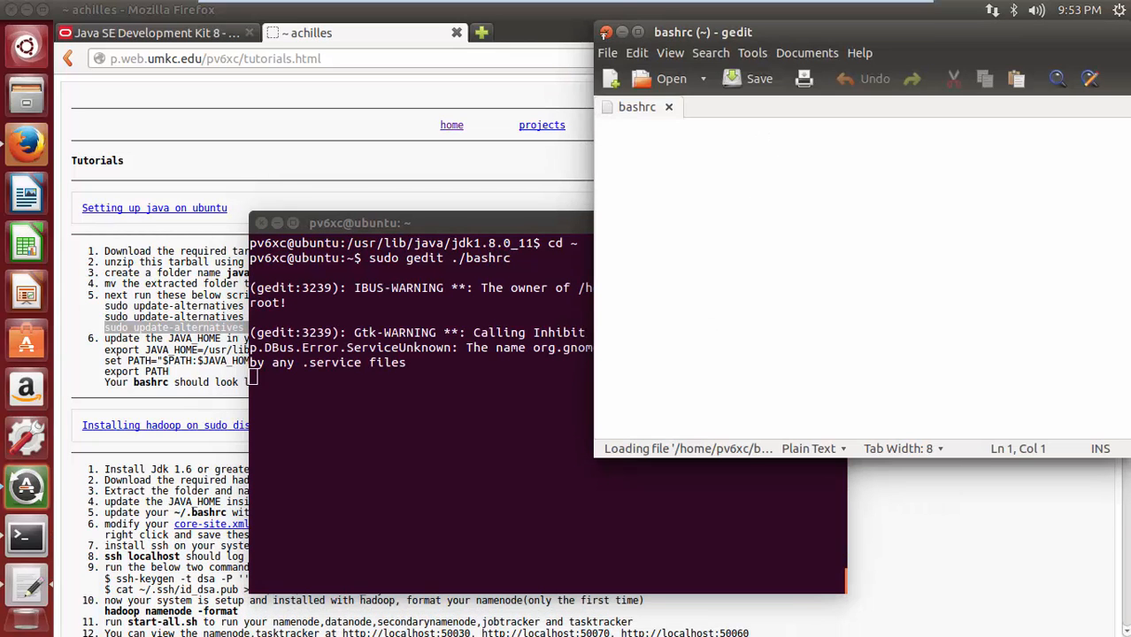
left_click(605, 32)
left_click(877, 304)
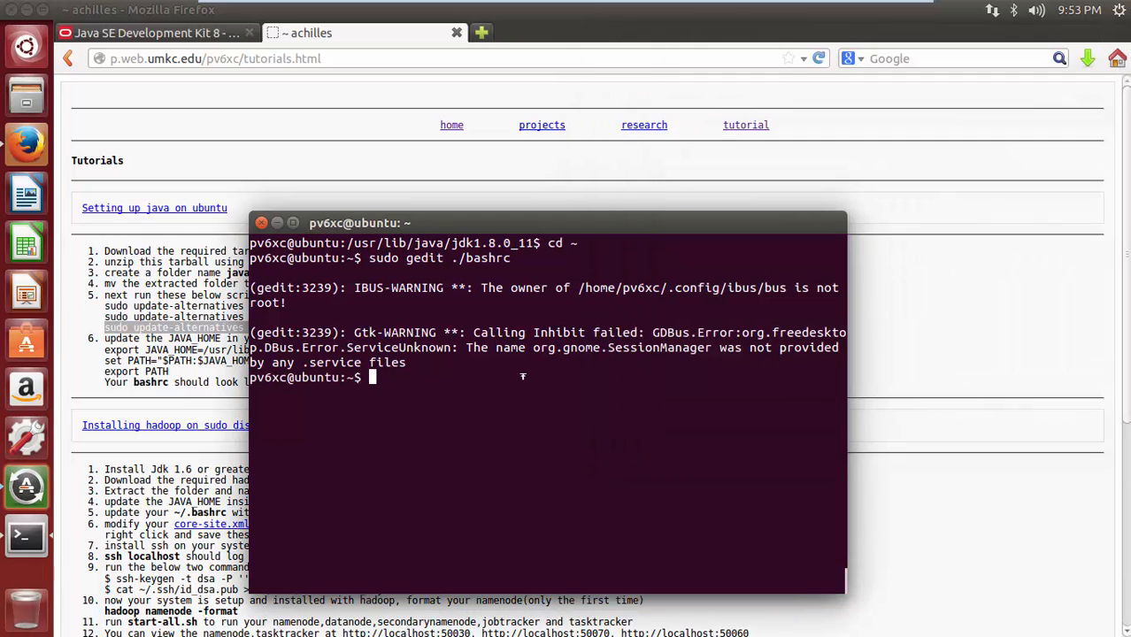
Step: Retry the gedit command with a corrected path, again closing the empty file without saving
key("Up")
key("Left")
key("Left")
key("Left")
key("BackSpace")
key("Right")
type(".")
key("Return")
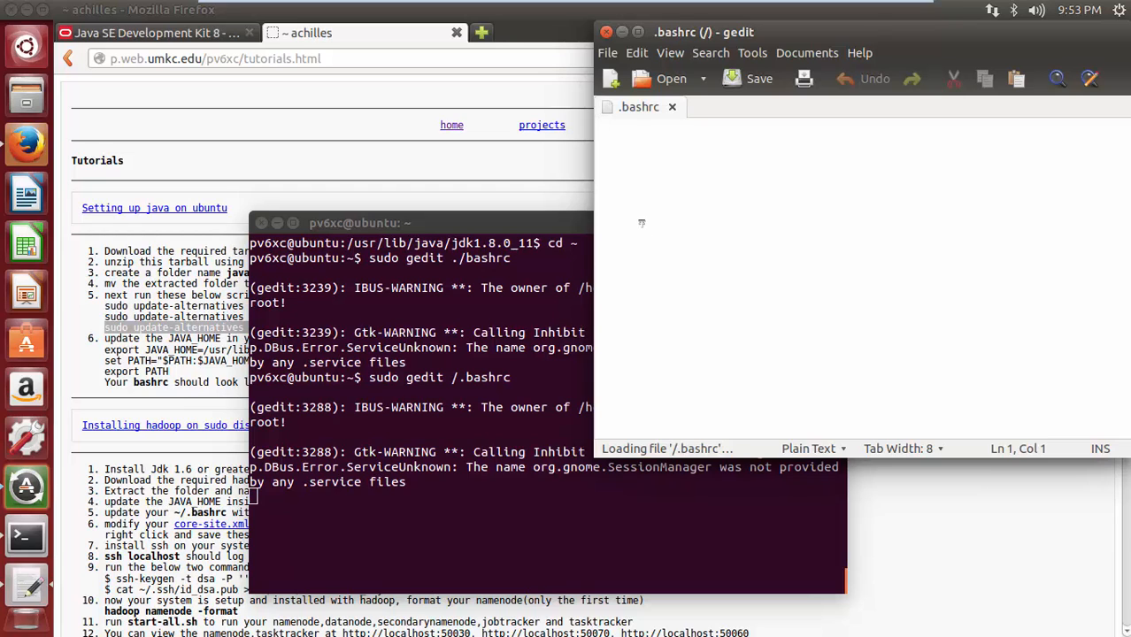
left_click(606, 32)
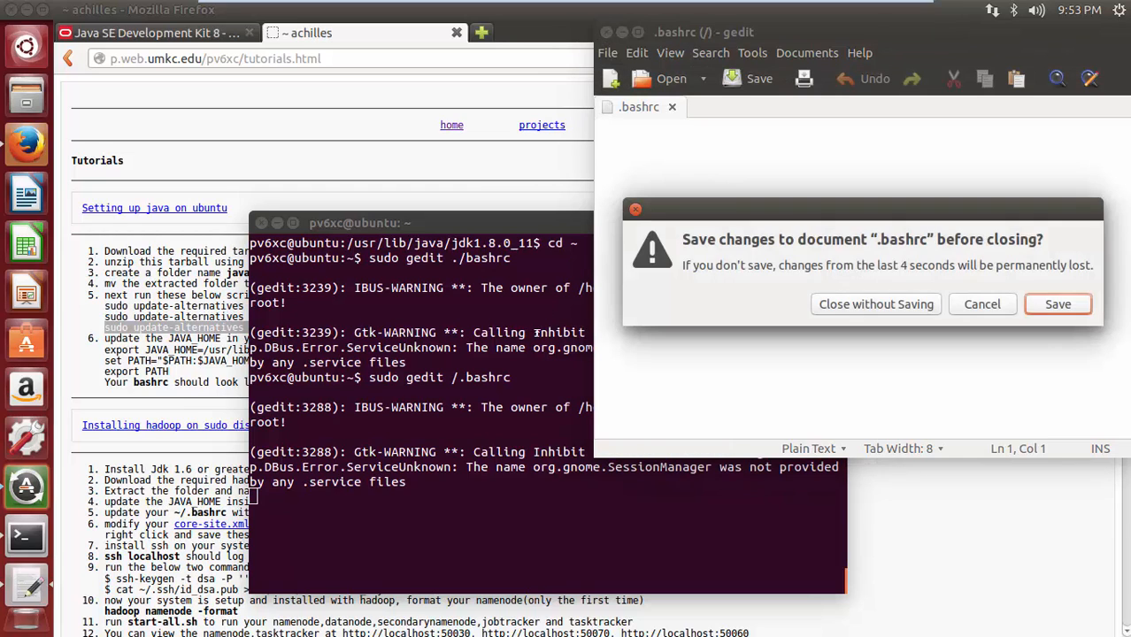
left_click(875, 303)
Step: Recall the command once more and open ~/.bashrc in gedit as root with its contents loaded
key("Up")
key("Left")
key("Left")
key("Left")
type("~")
key("Return")
Step: Add blank lines after the final fi in .bashrc, save it, and bring up the tutorial's sample bashrc.txt
left_click(727, 290)
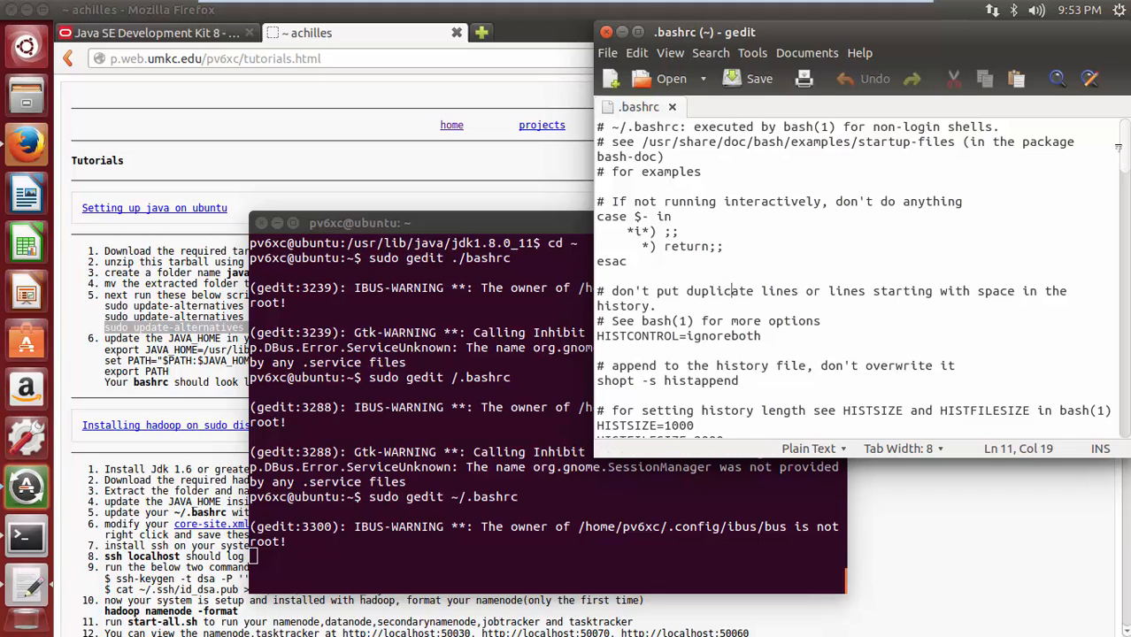
scroll(850, 292, "down", 10)
scroll(849, 291, "down", 10)
scroll(849, 292, "down", 2)
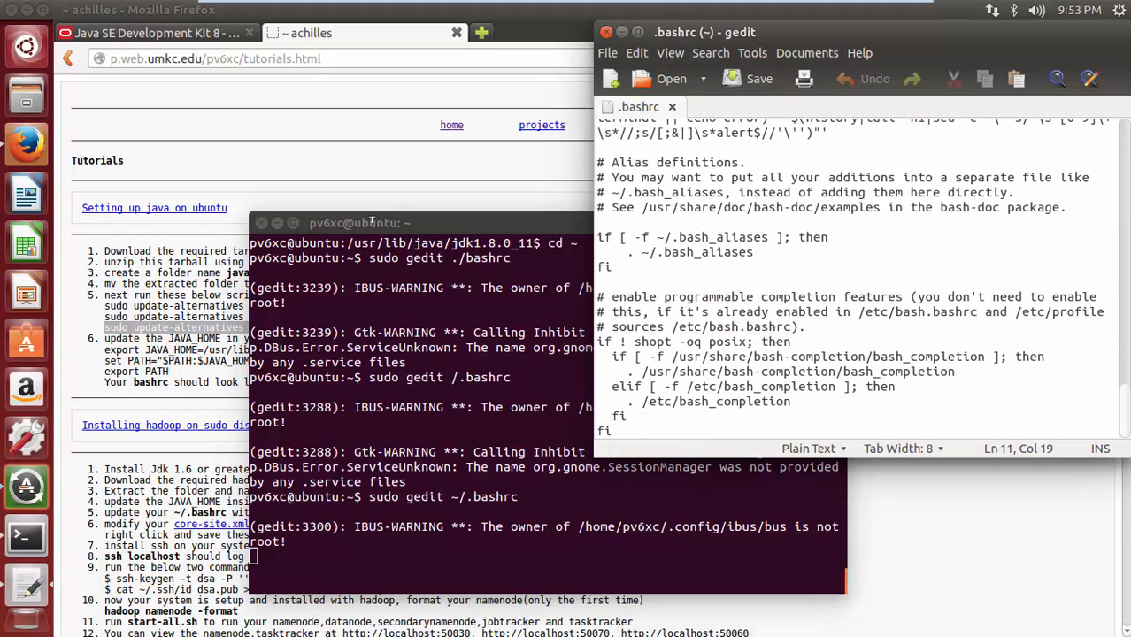
left_click(277, 223)
left_click(673, 417)
key("Return")
key("Return")
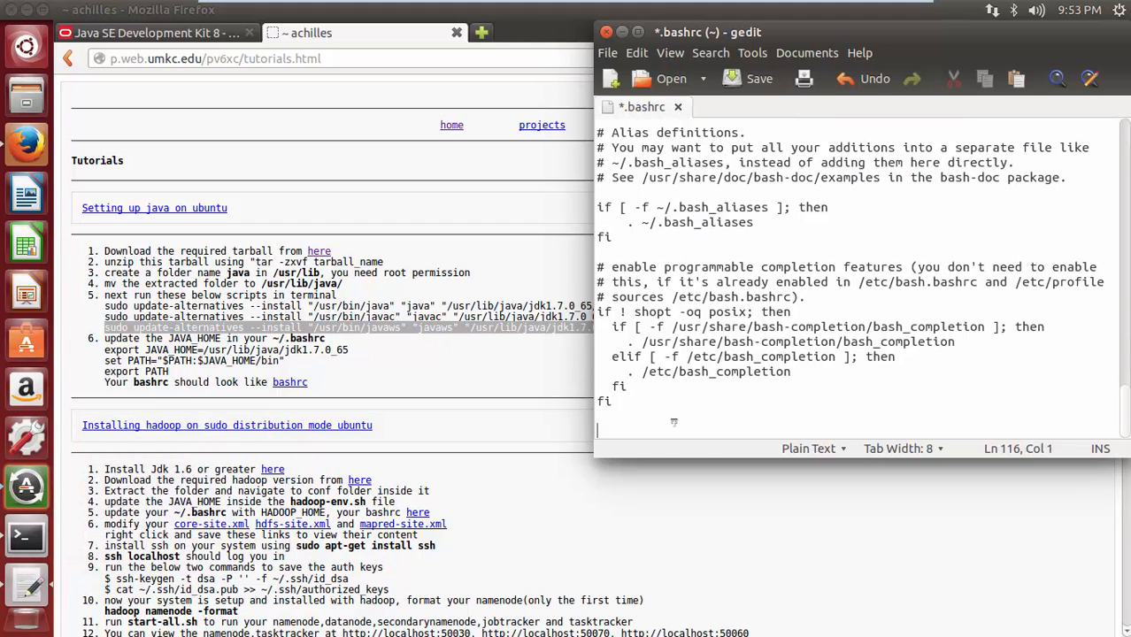
key("BackSpace")
key("ctrl+s")
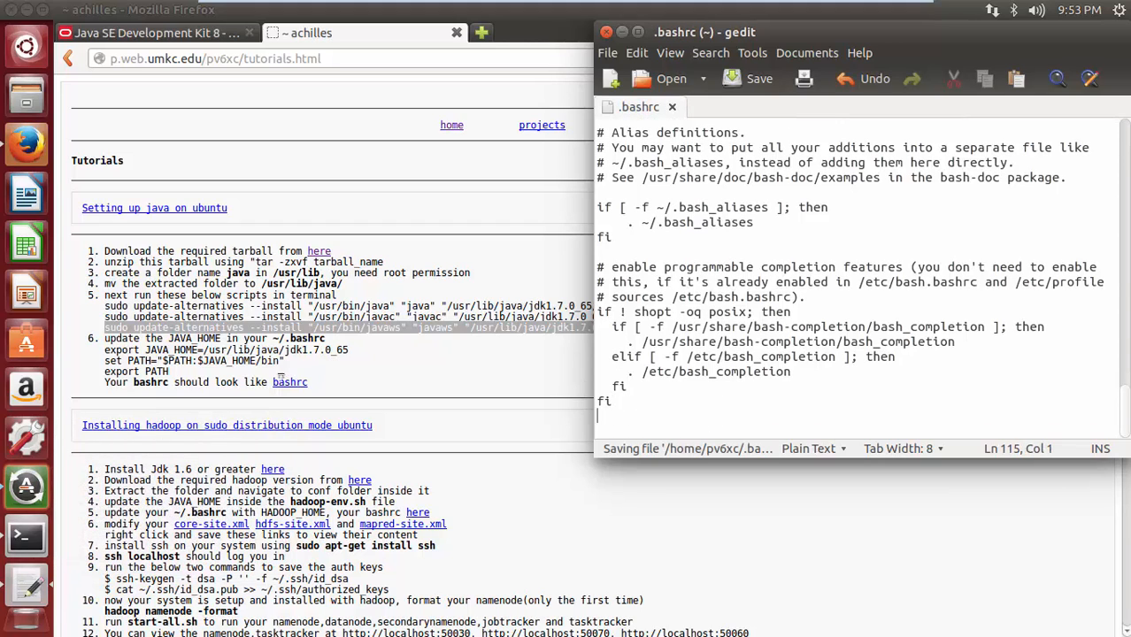
left_click(290, 382)
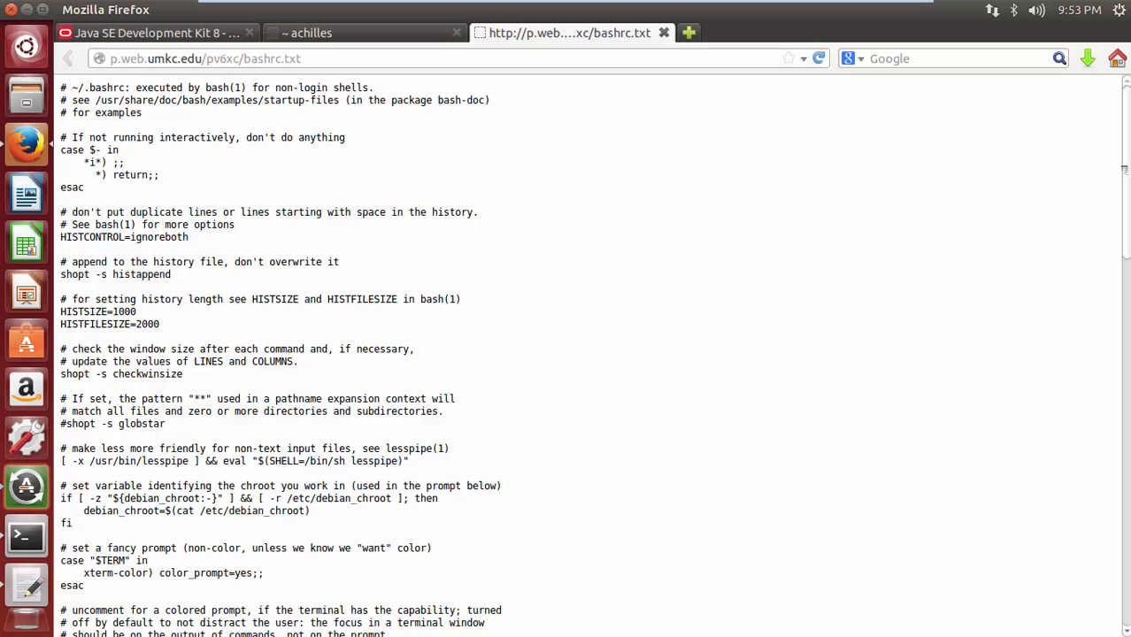
left_click_drag(1124, 168, 1106, 553)
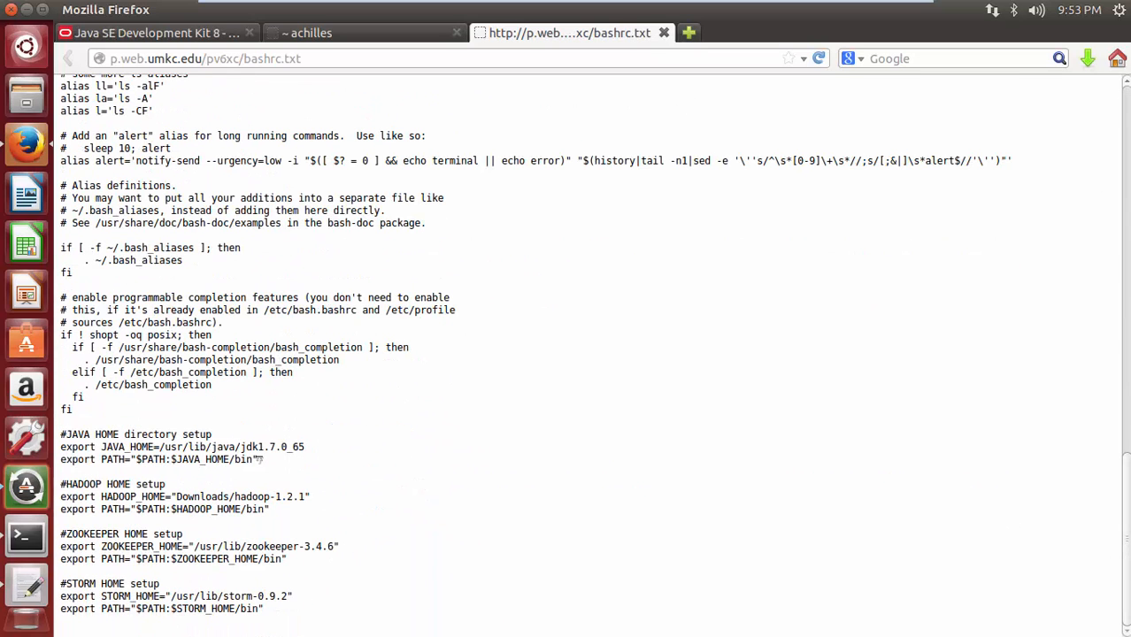
Step: Copy the three JAVA HOME setup lines from the sample and paste them at the end of .bashrc
left_click_drag(259, 461, 56, 436)
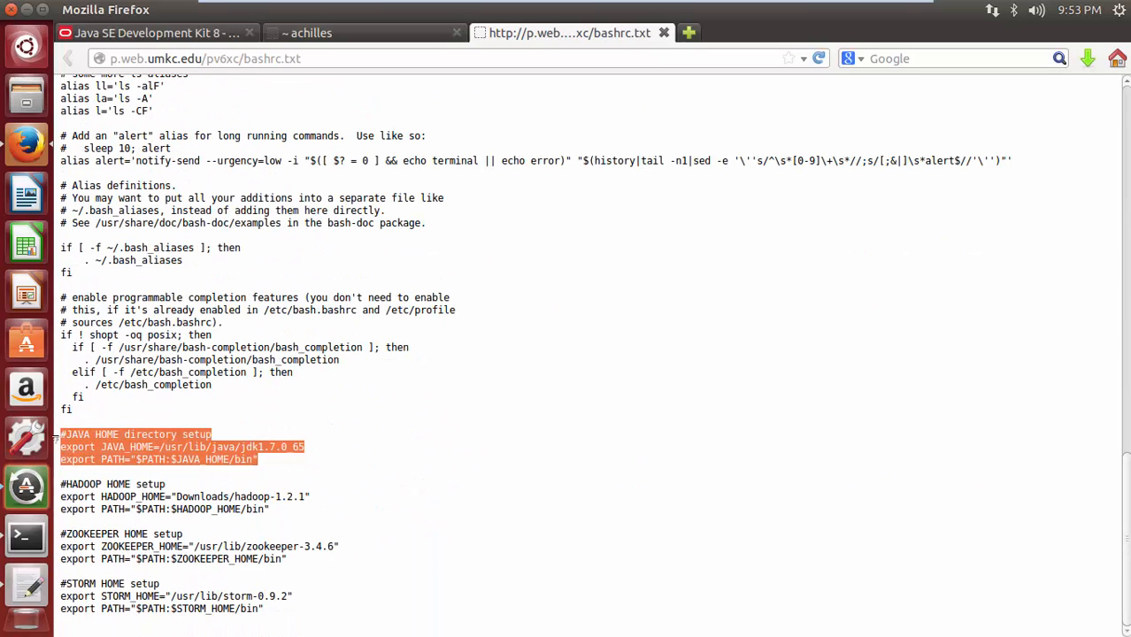
key("alt+Tab")
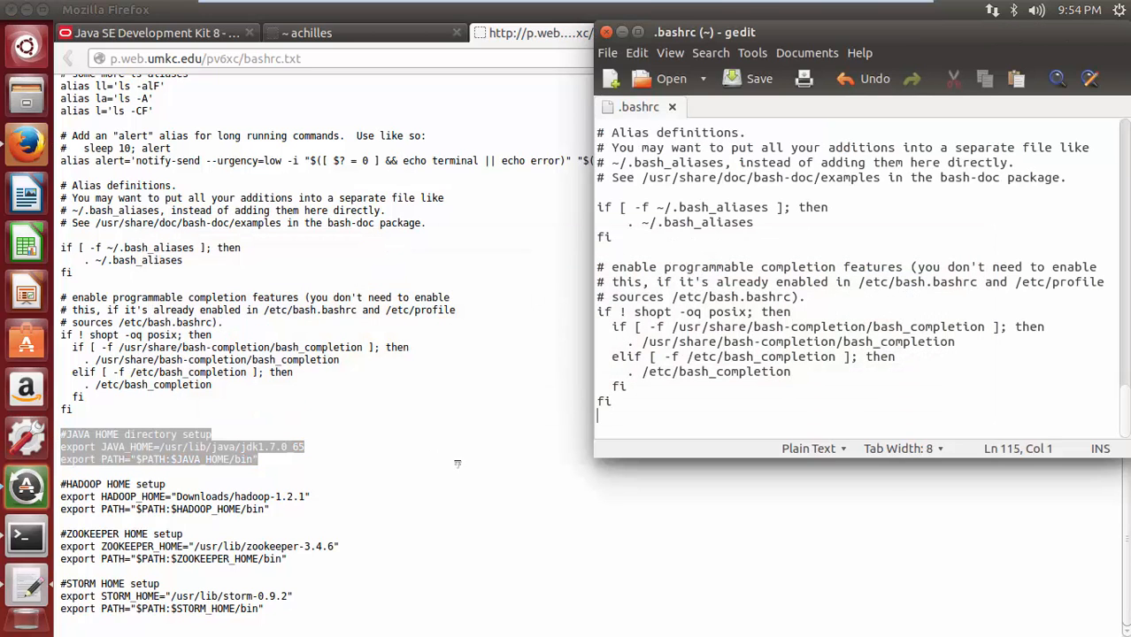
key("Return")
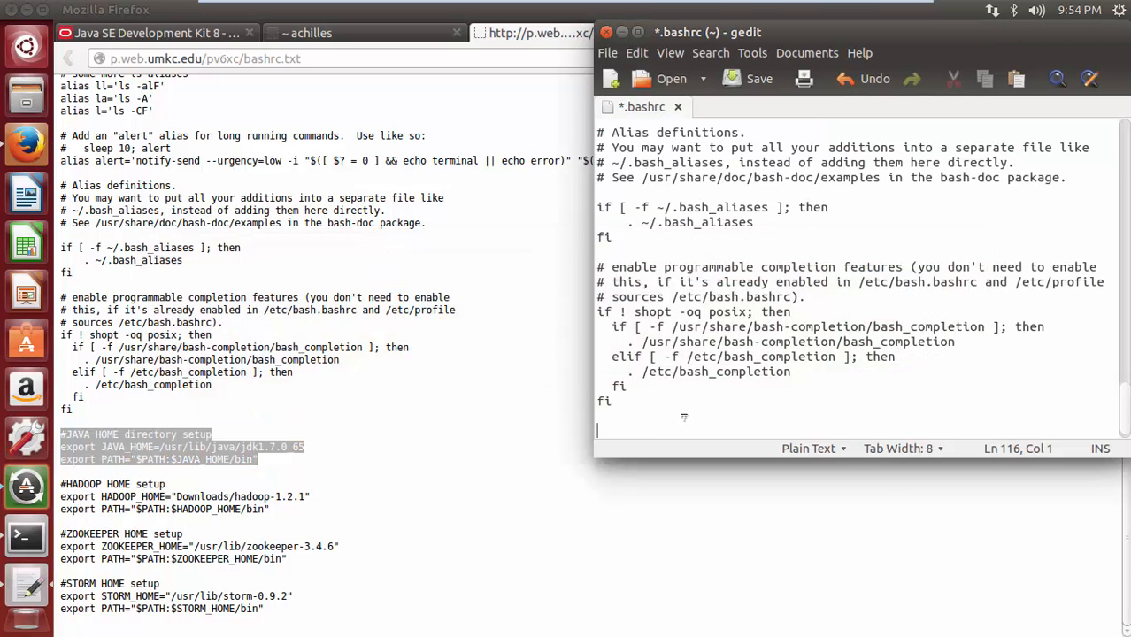
type("#JAVA HOME directory setup export JAVA_HOME=/usr/lib/java/jdk1.7.0_65 export PATH=\"$PATH:$JAVA_HOME/bin\"")
Step: Change the JAVA_HOME path version from 1.7.0_65 to 1.8.0_11 and save .bashrc
key("Up")
key("Right")
key("Right")
key("Right")
key("Right")
key("Right")
key("Right")
key("Right")
key("BackSpace")
key("BackSpace")
key("BackSpace")
key("BackSpace")
key("BackSpace")
type("8.0_1")
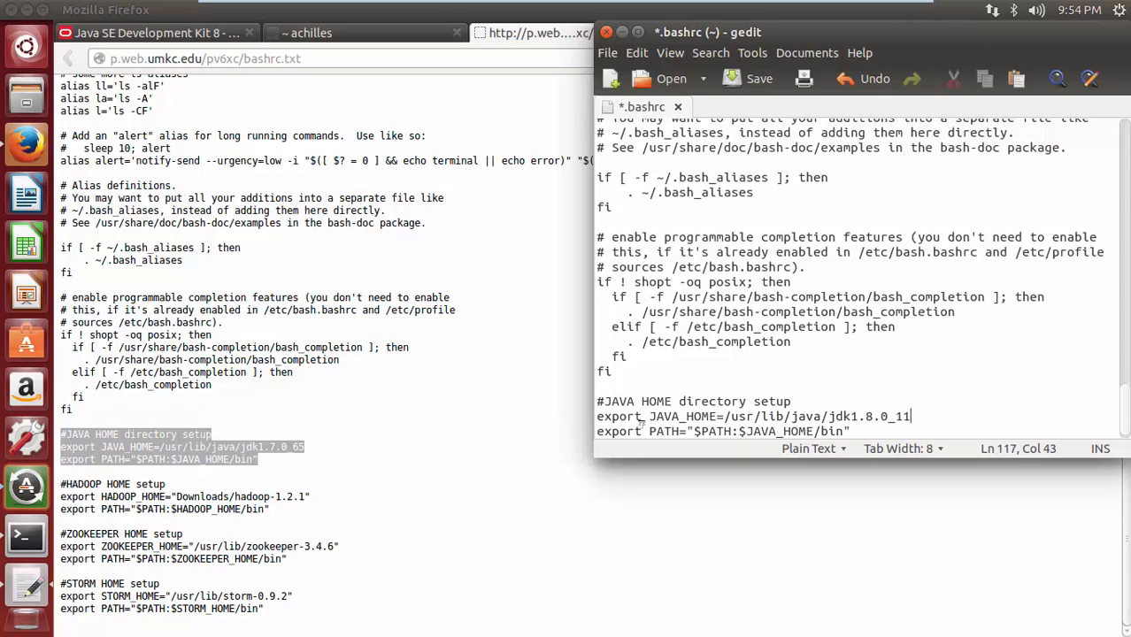
key("ctrl+s")
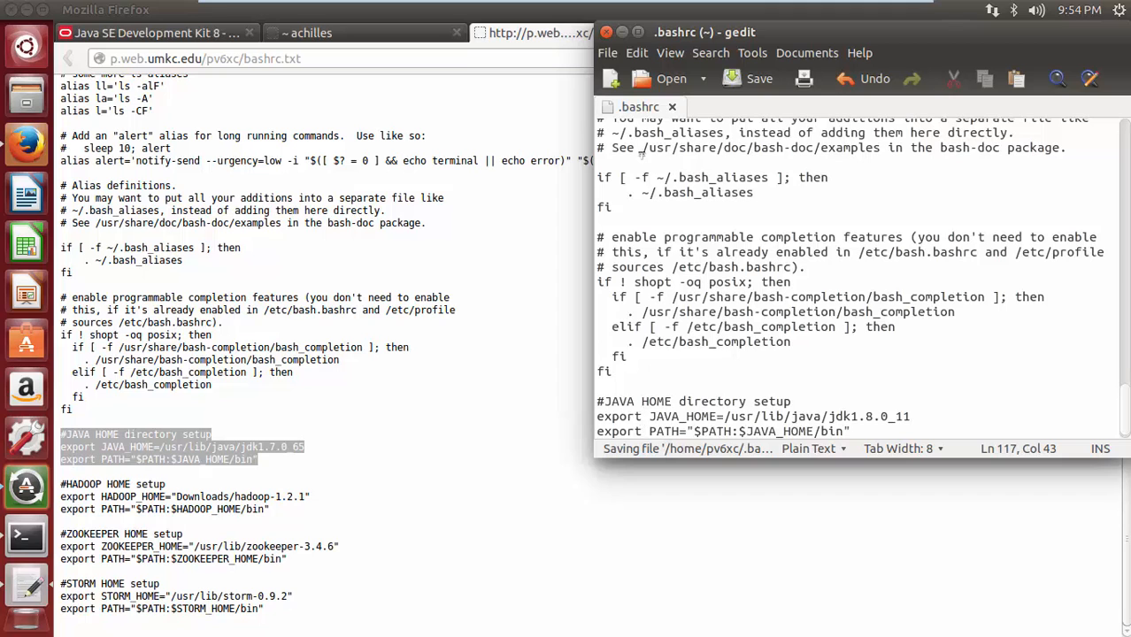
Step: Close gedit, then clear and close the old terminal window
left_click(605, 33)
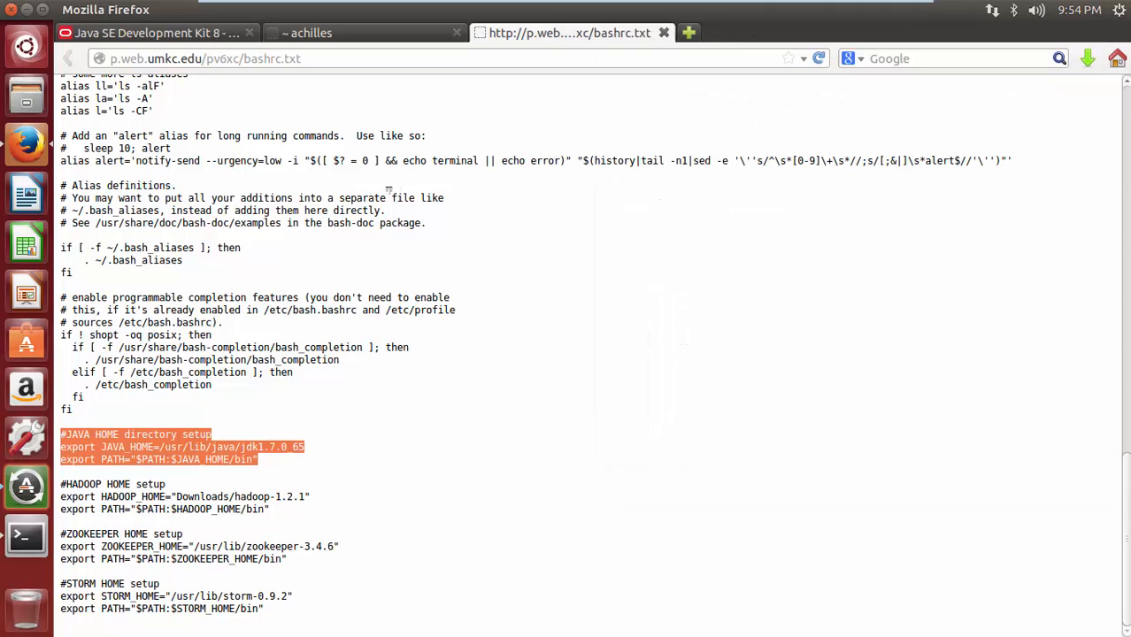
left_click(25, 536)
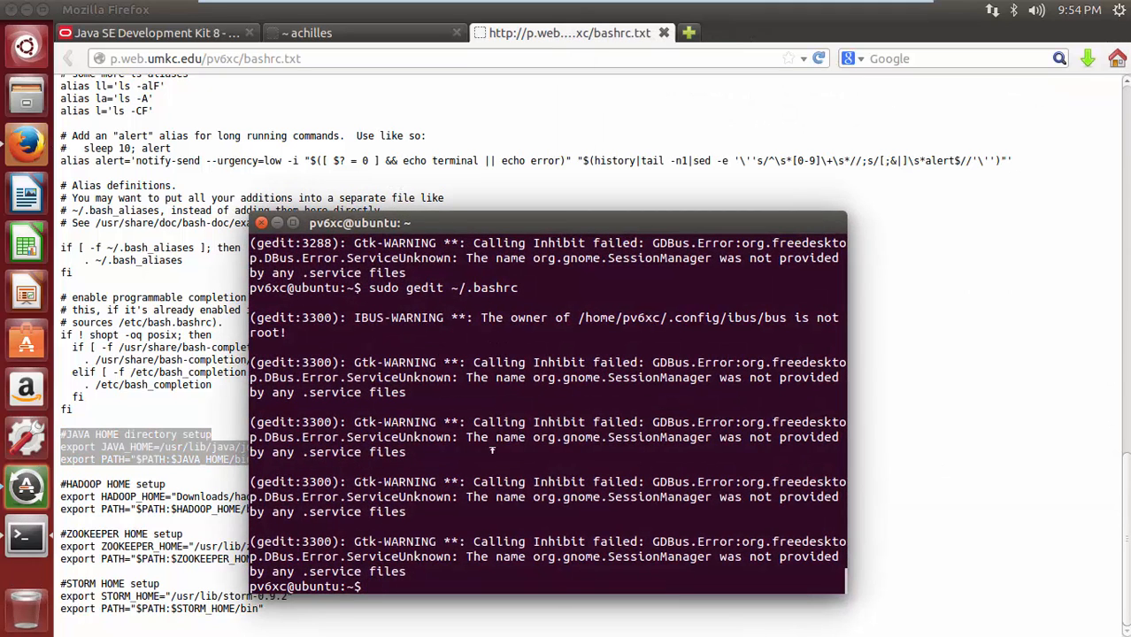
type("clear")
key("Return")
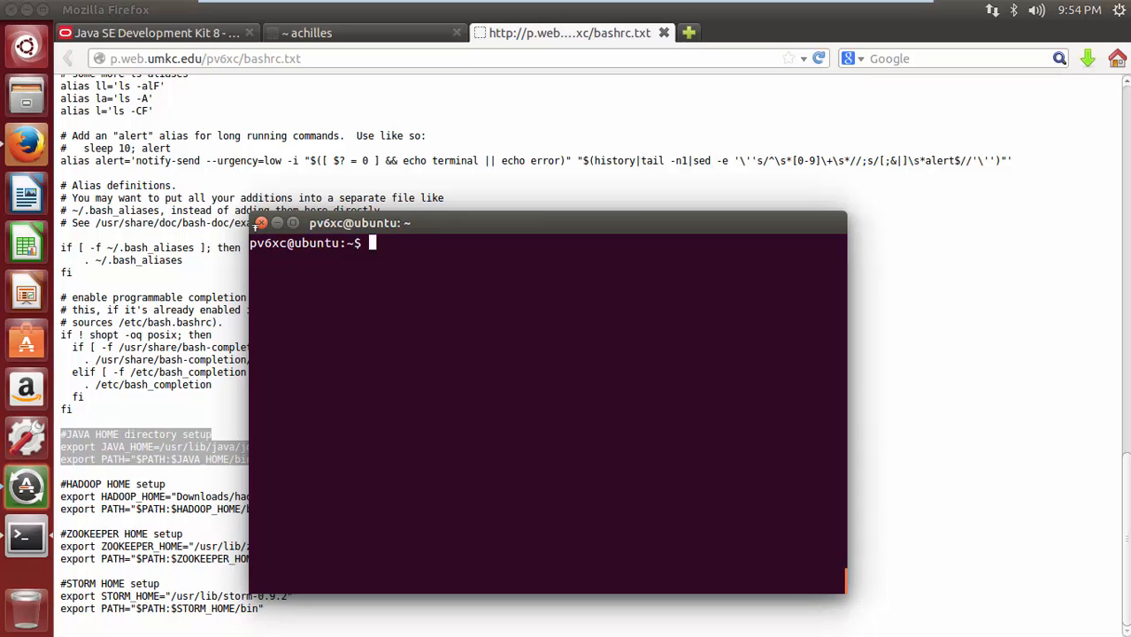
left_click(260, 223)
Step: Launch a fresh Terminal from the Dash and move it to the screen centre
key("super")
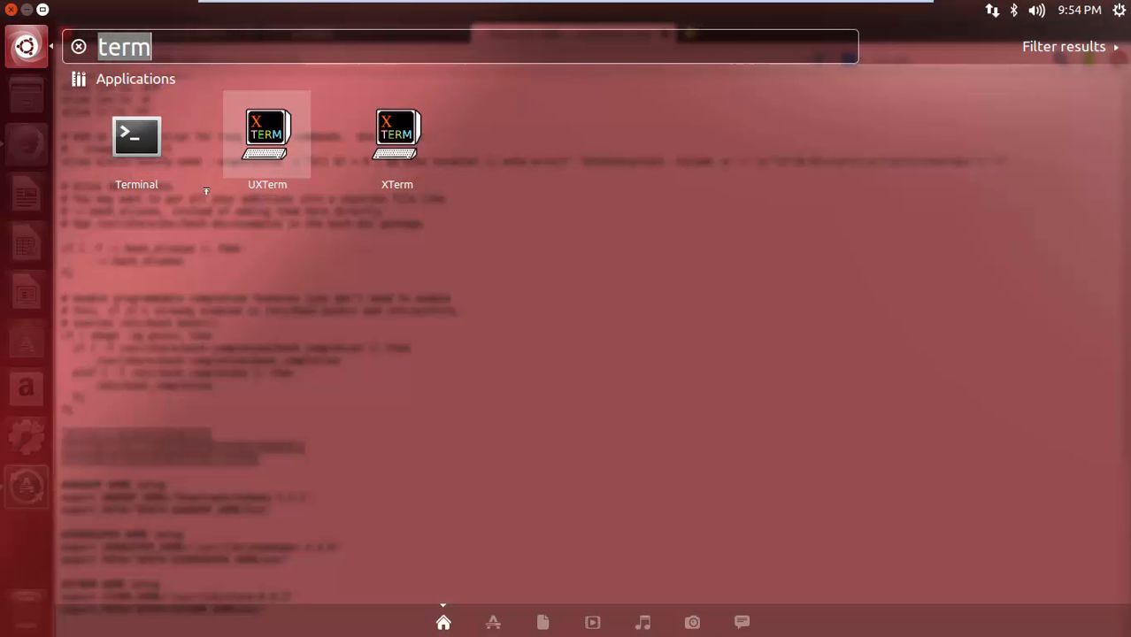
key("Return")
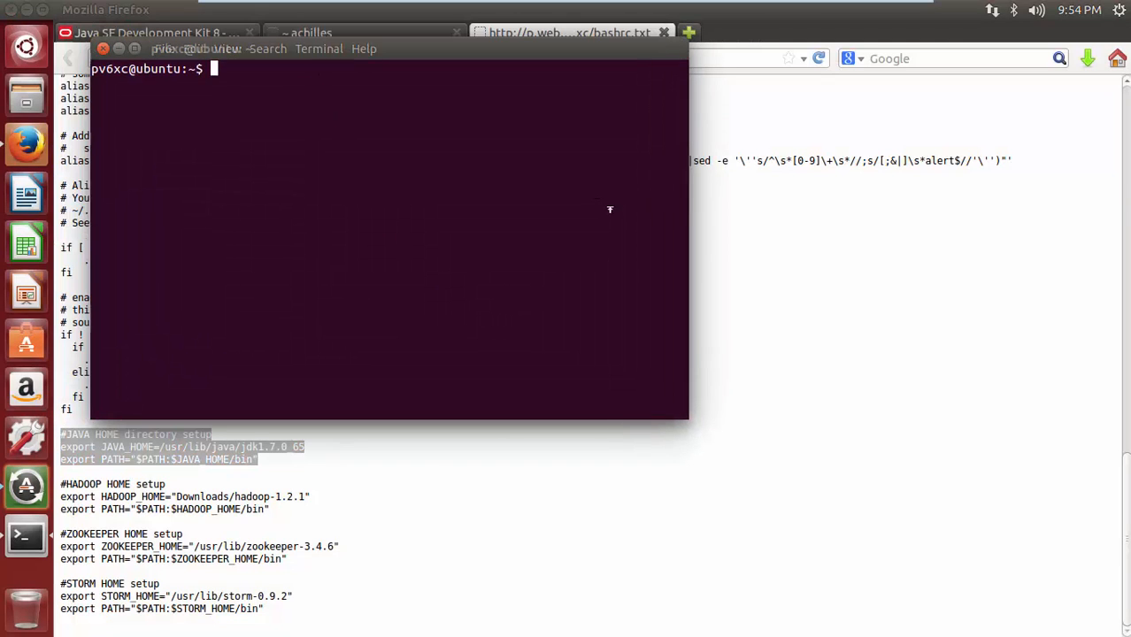
left_click_drag(307, 38, 578, 209)
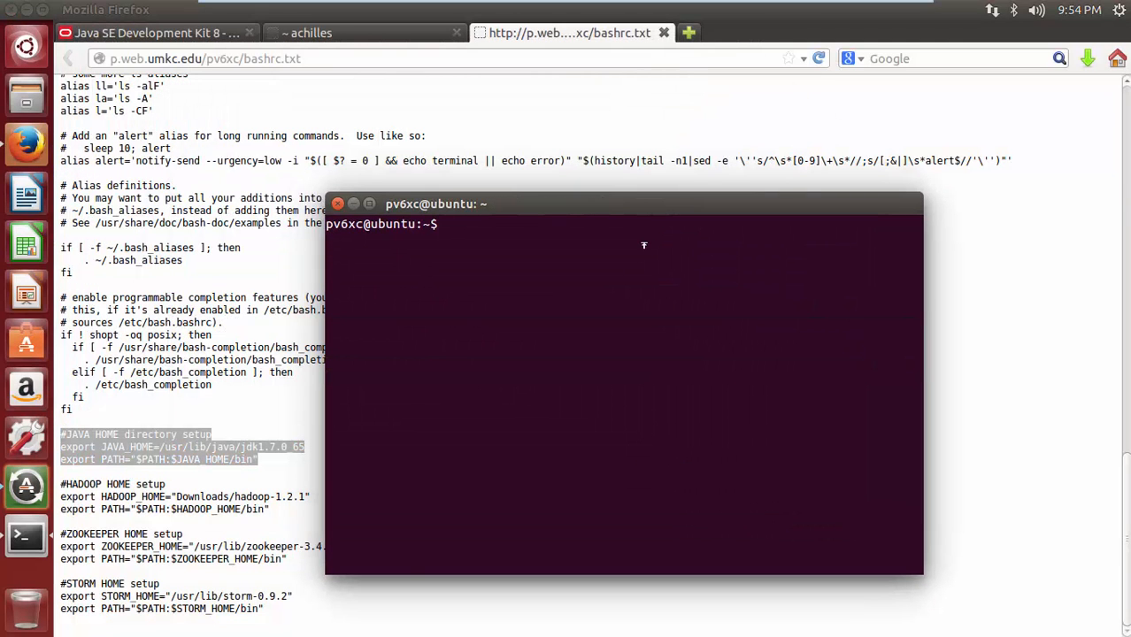
type("java")
Step: Run java, javac and java -version, confirming the reported version 1.8.0_11
key("Return")
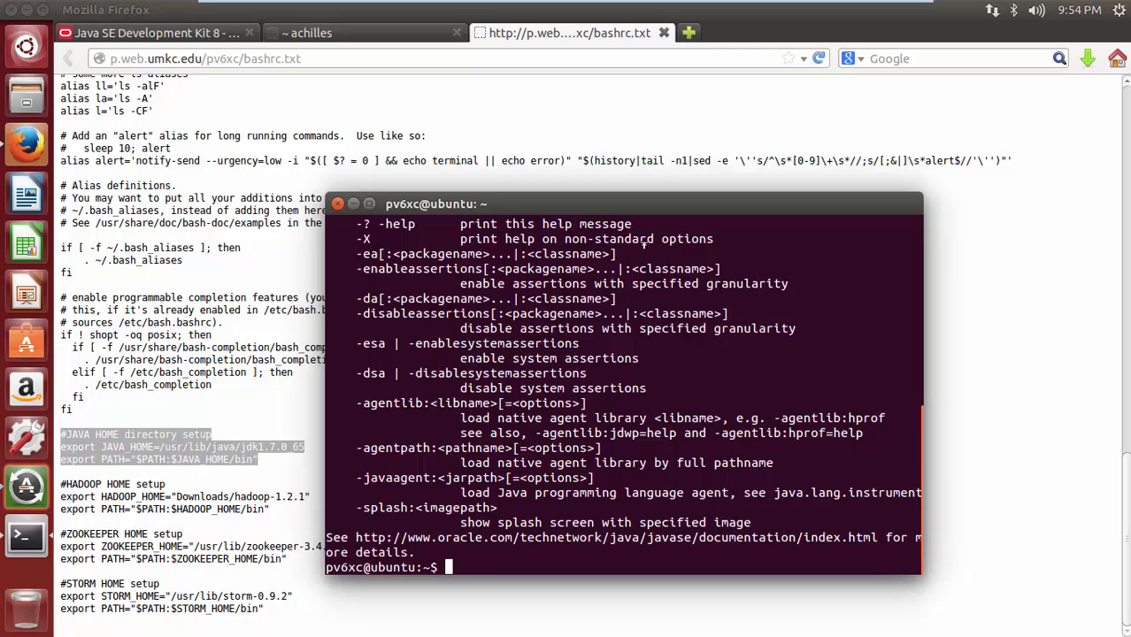
type("javac")
key("Return")
type("java -version")
key("Return")
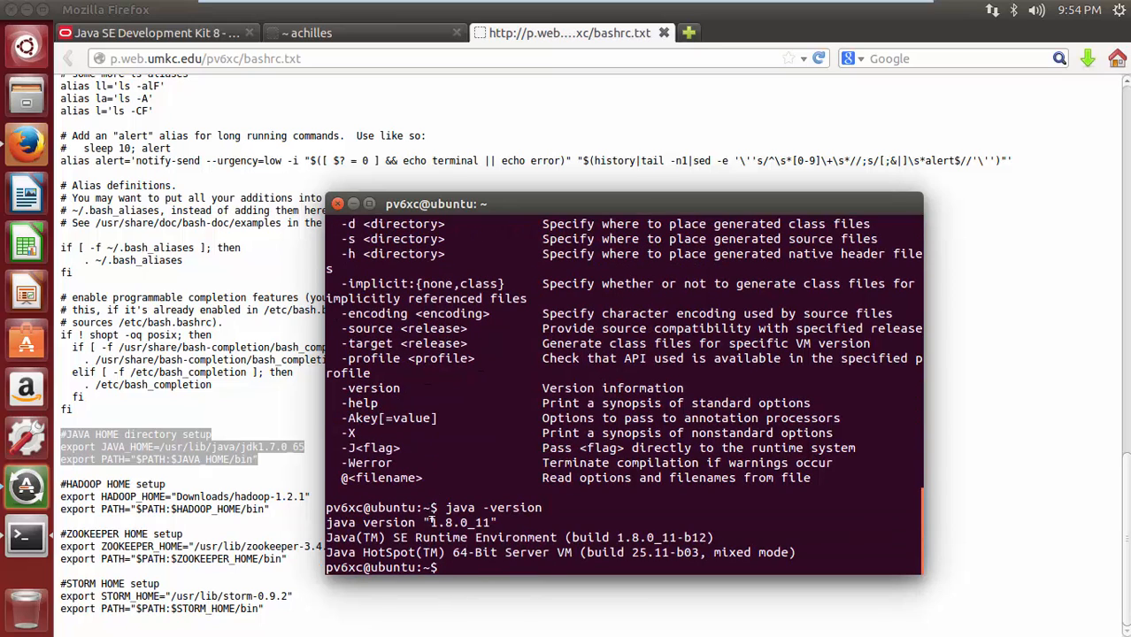
left_click_drag(430, 522, 490, 522)
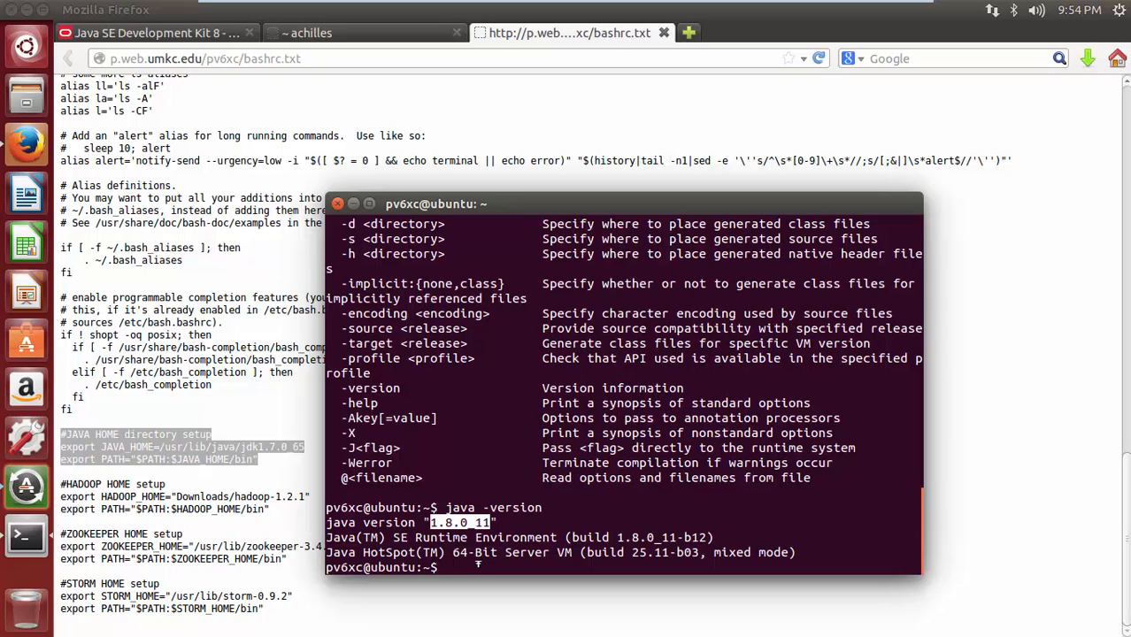
left_click(478, 565)
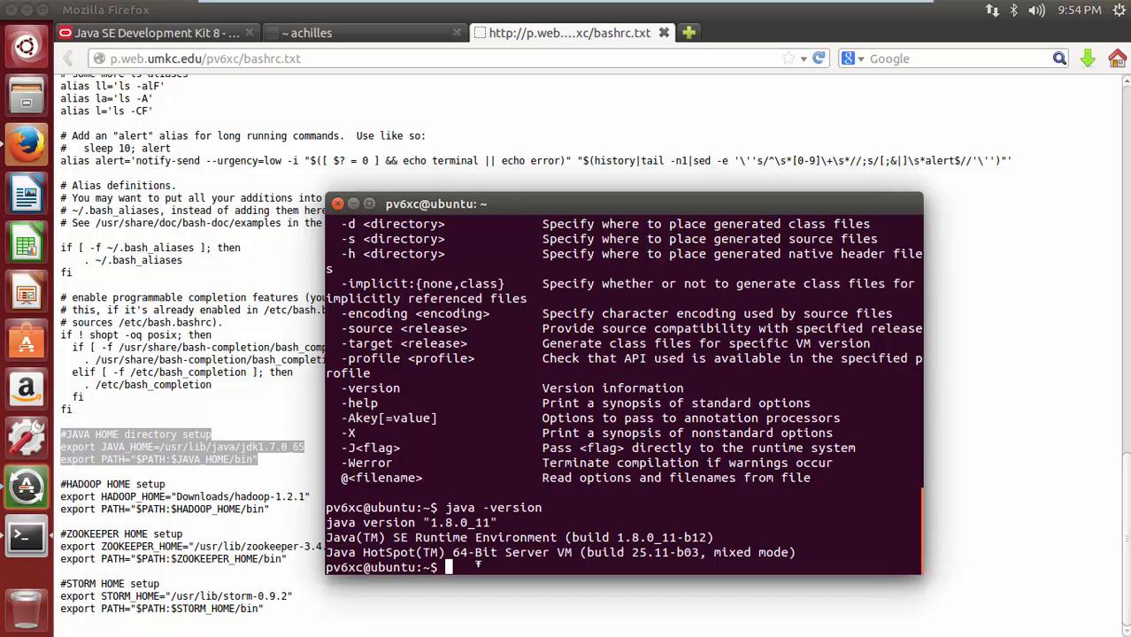
type("ec")
Step: Run echo $JAVA_HOME and confirm it prints /usr/lib/java/jdk1.8.0_11
key("BackSpace")
key("BackSpace")
type("echo $JAV_H")
key("BackSpace")
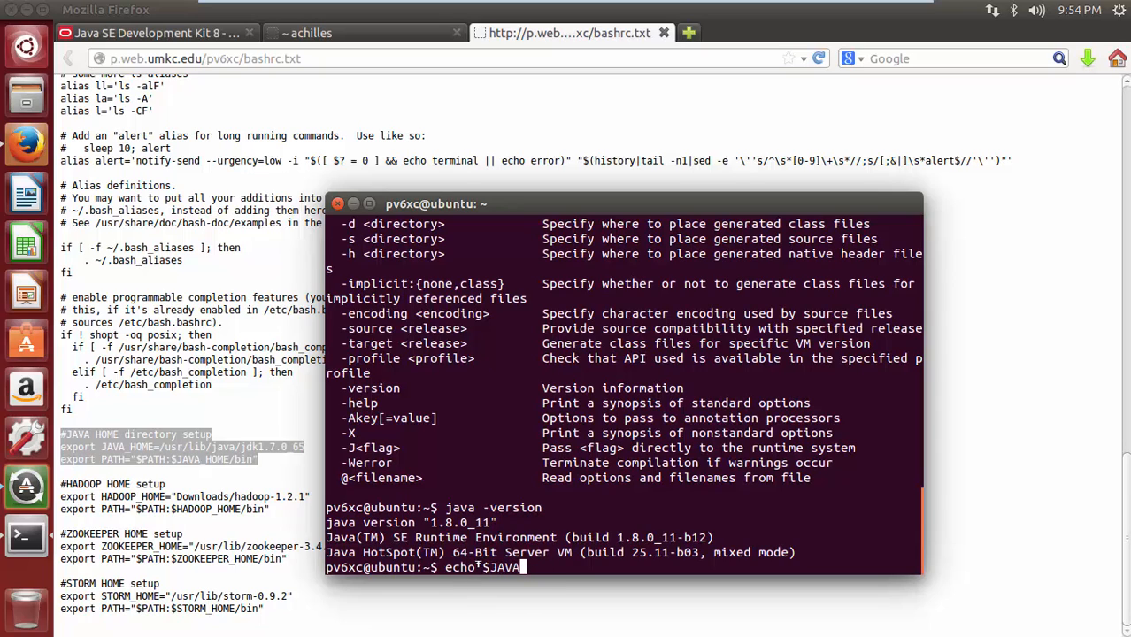
type("_HOME")
key("Return")
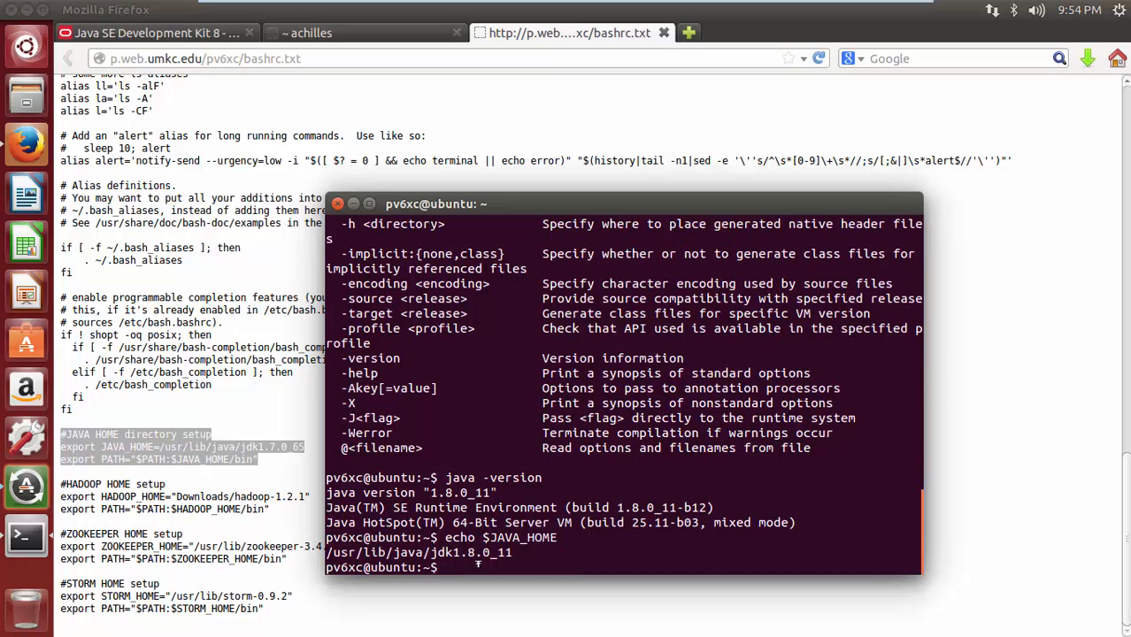
left_click_drag(511, 553, 327, 553)
left_click_drag(483, 537, 559, 539)
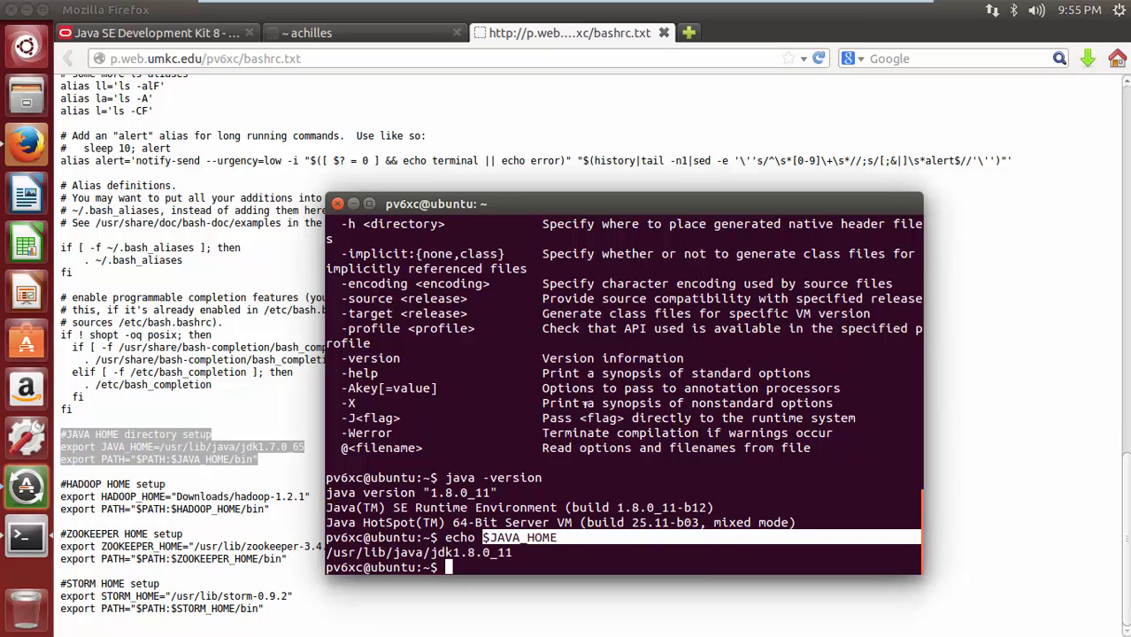